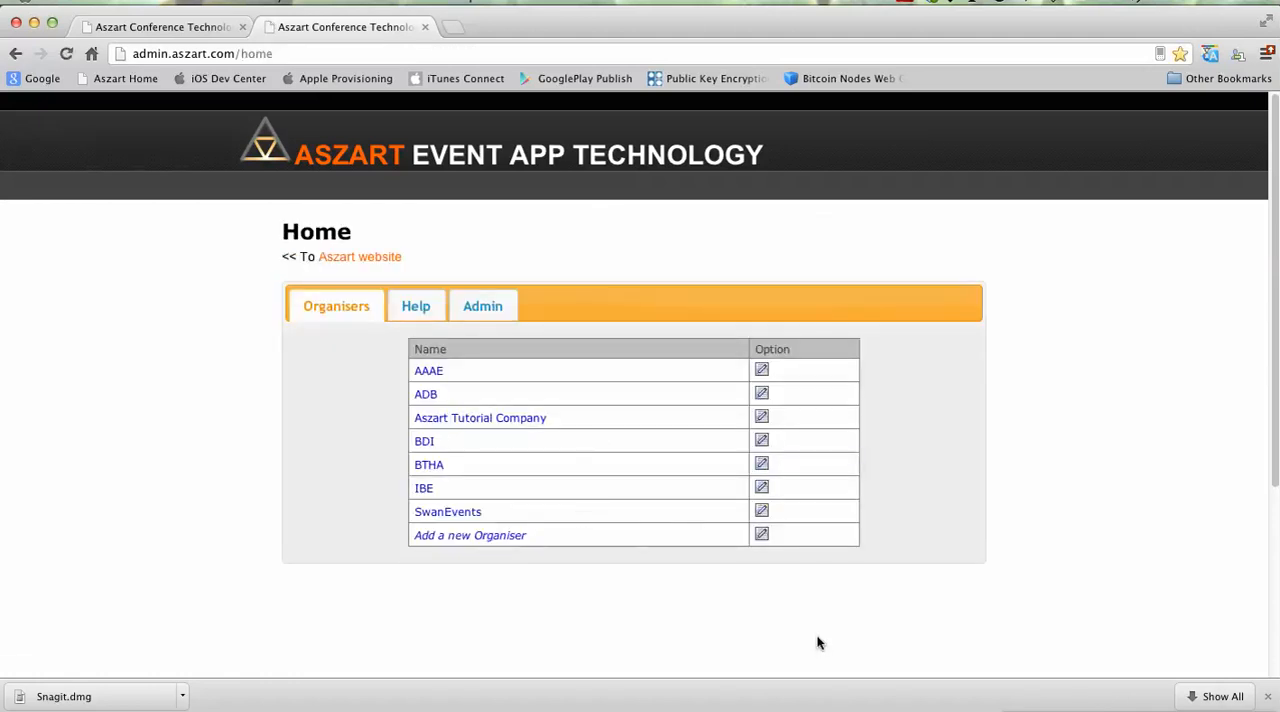
Step: Add a new organiser named VideoTutorial and save it
left_click(489, 538)
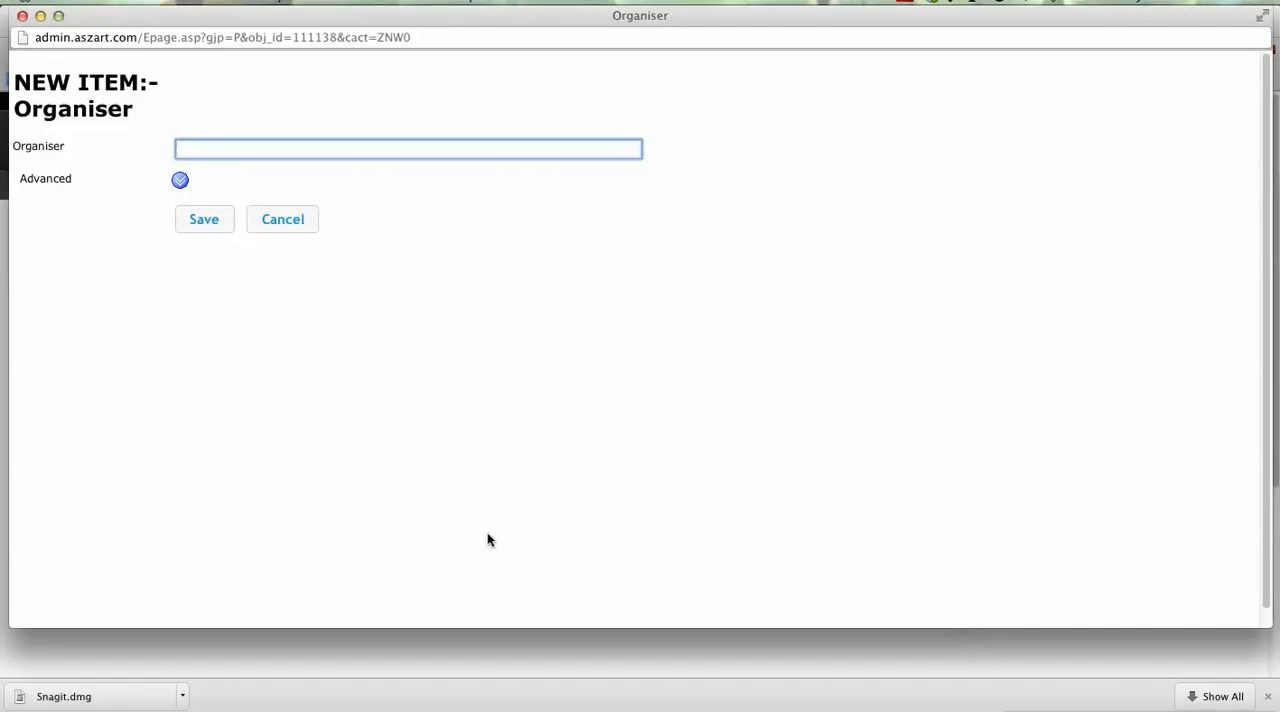
type("V")
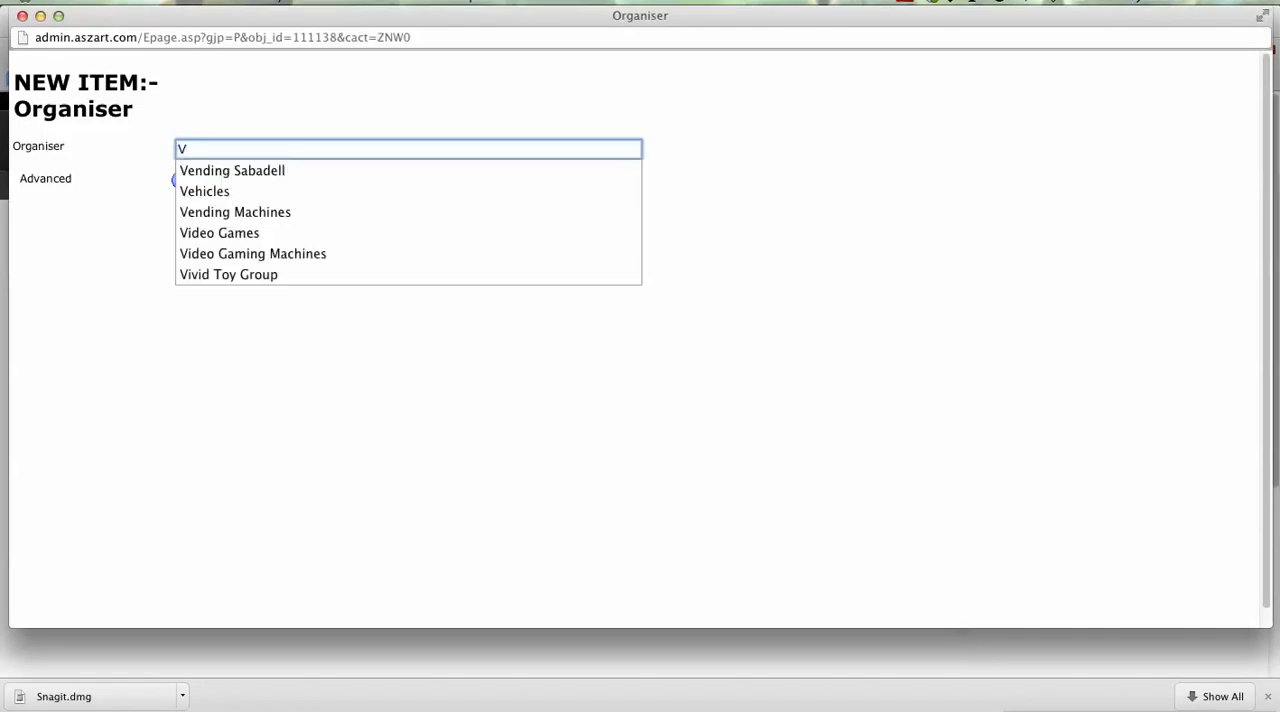
type("ideoTutorial")
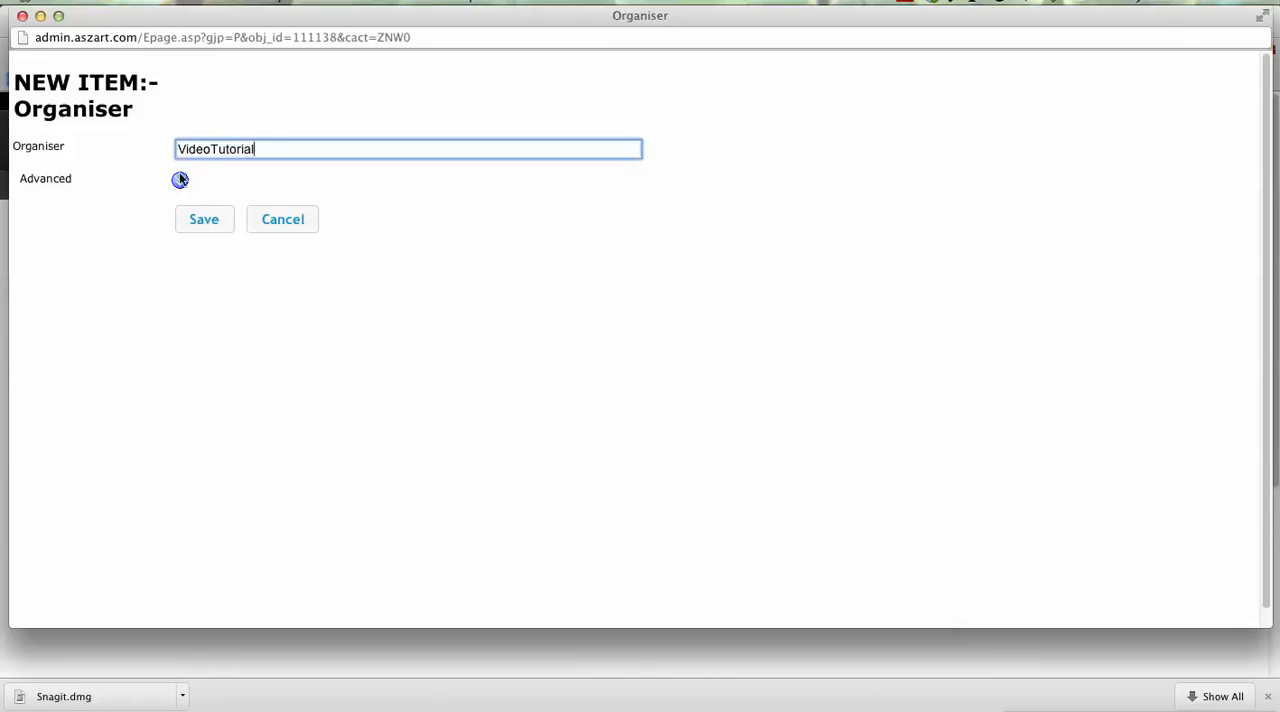
left_click(206, 224)
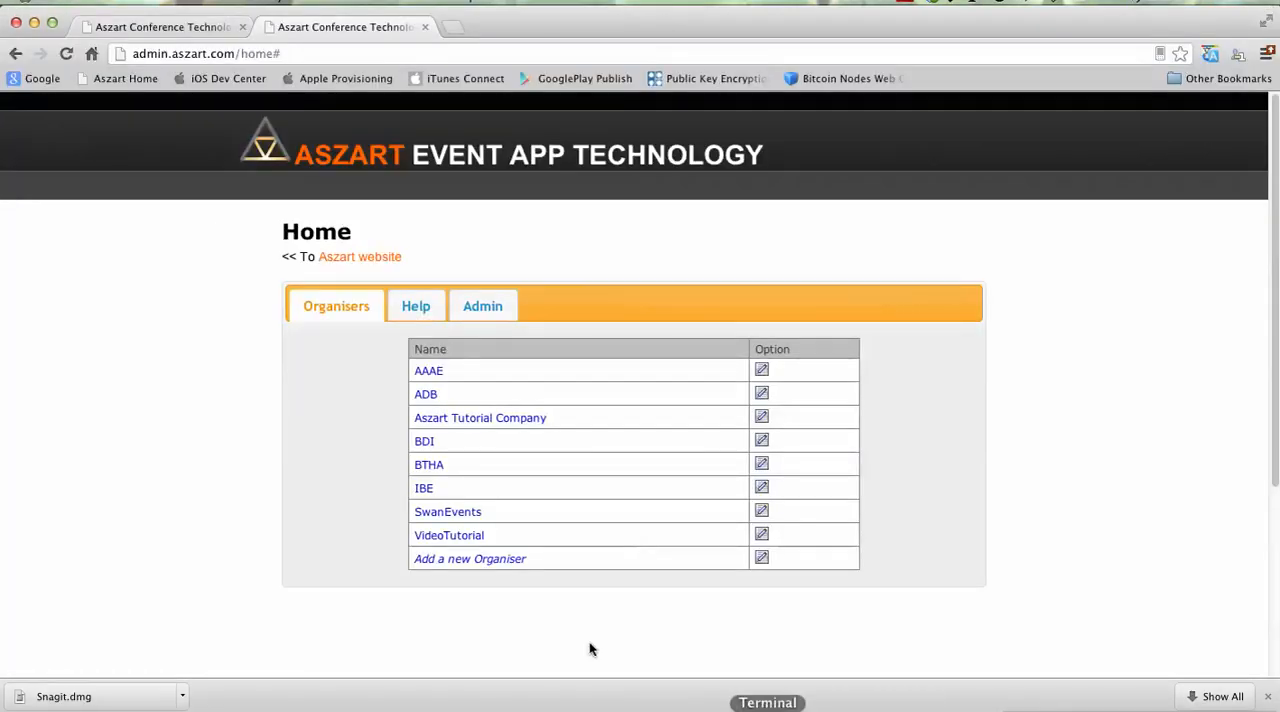
Step: Open the VideoTutorial organiser and look over its email contact and address fields and its user list
left_click(467, 537)
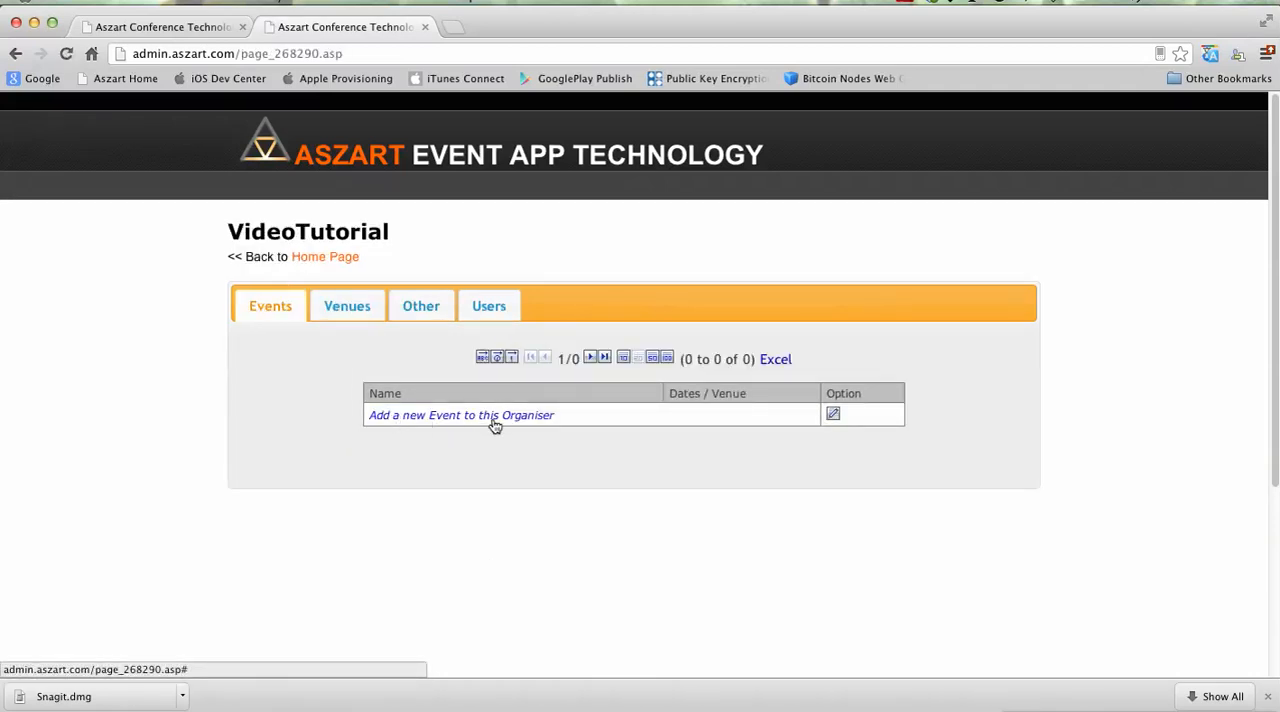
left_click(434, 312)
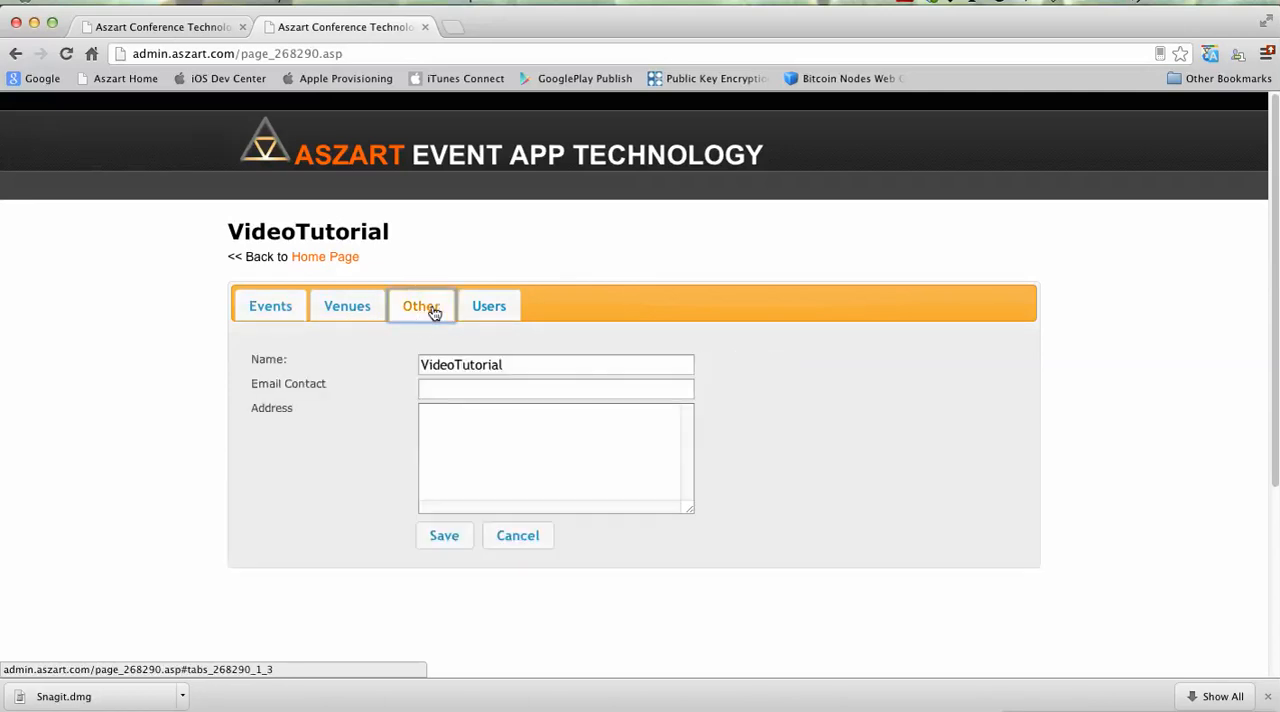
left_click(463, 391)
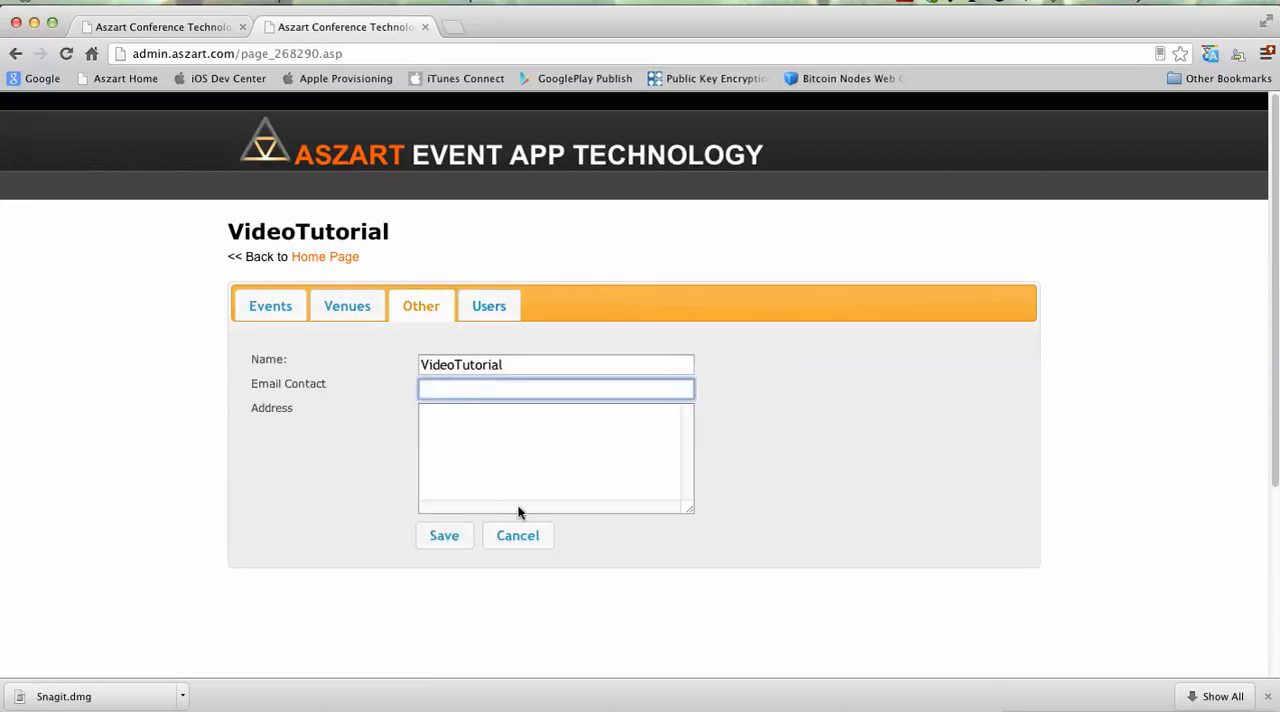
left_click(497, 410)
left_click(486, 318)
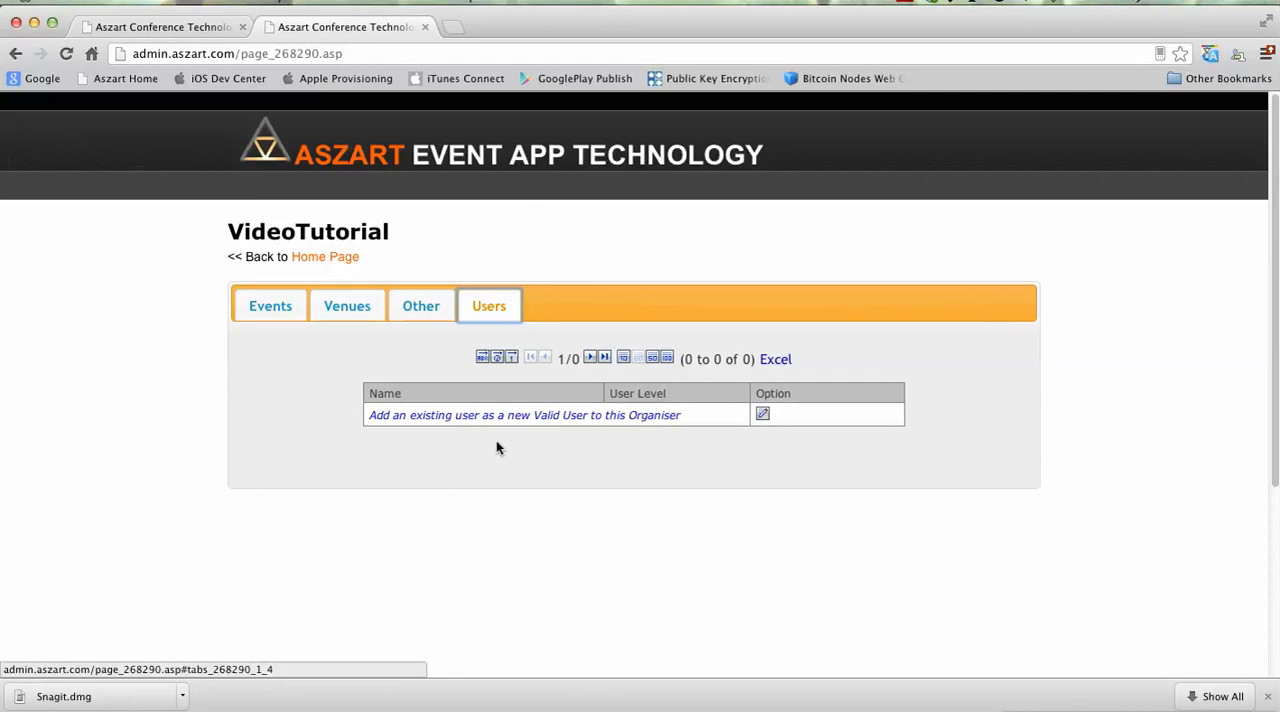
Step: Add a new event named TestVideoEvent2013 to the VideoTutorial organiser and continue to its details
left_click(284, 316)
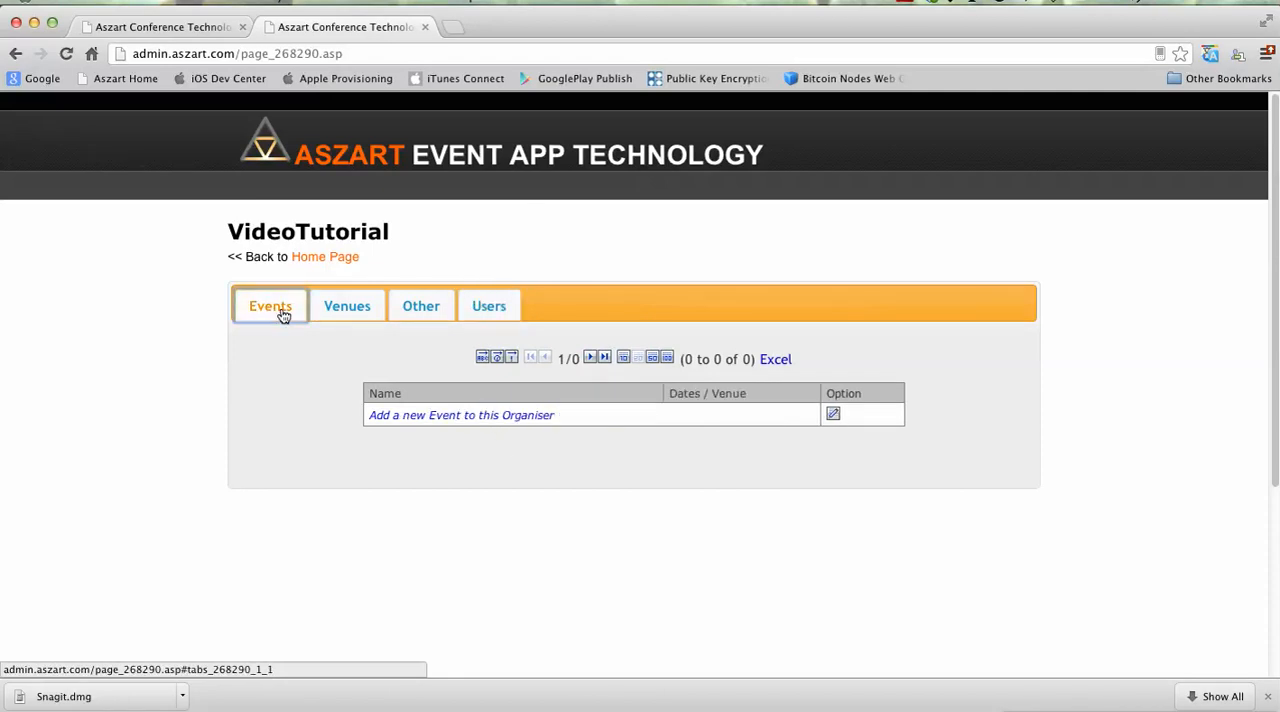
left_click(456, 421)
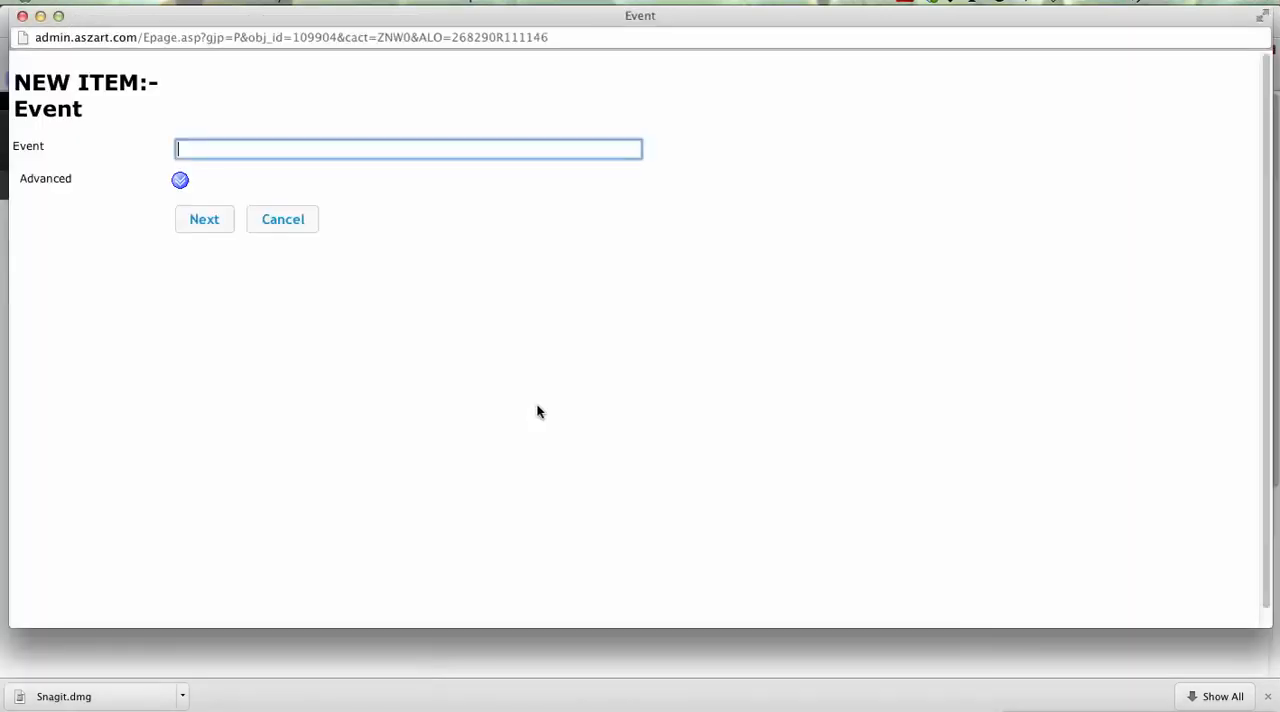
type("Tes")
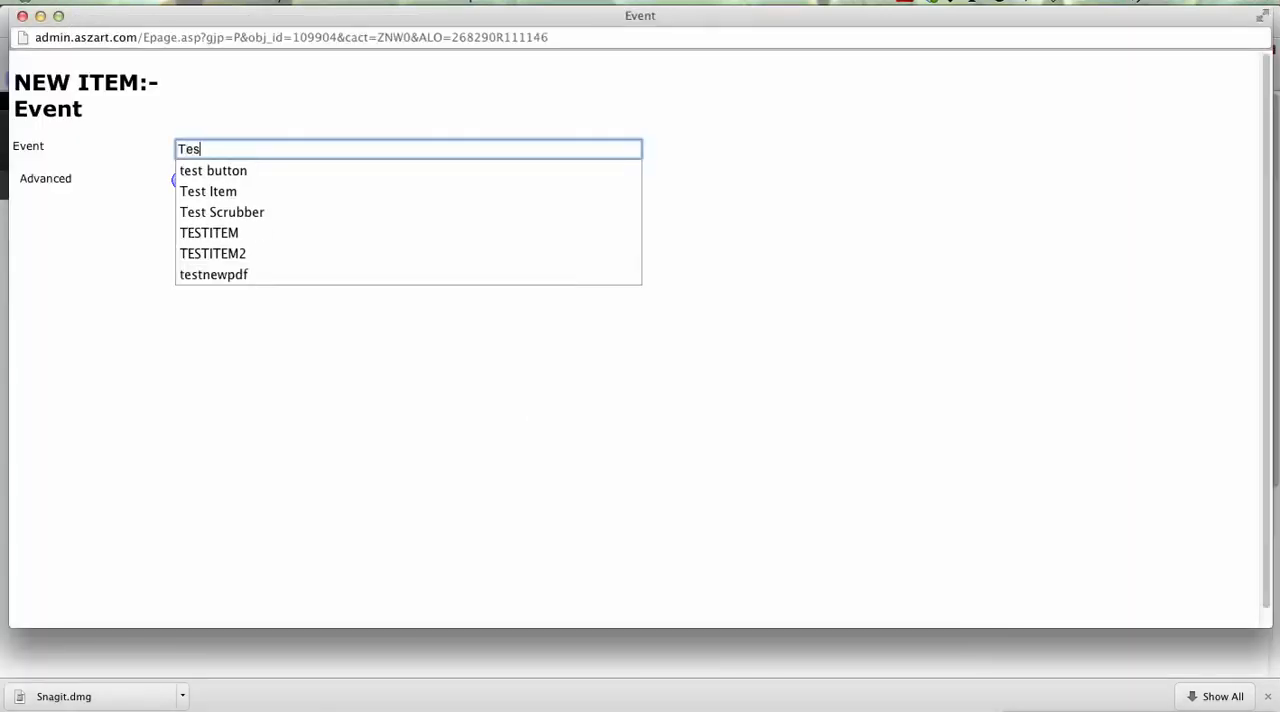
type("tVideoEv")
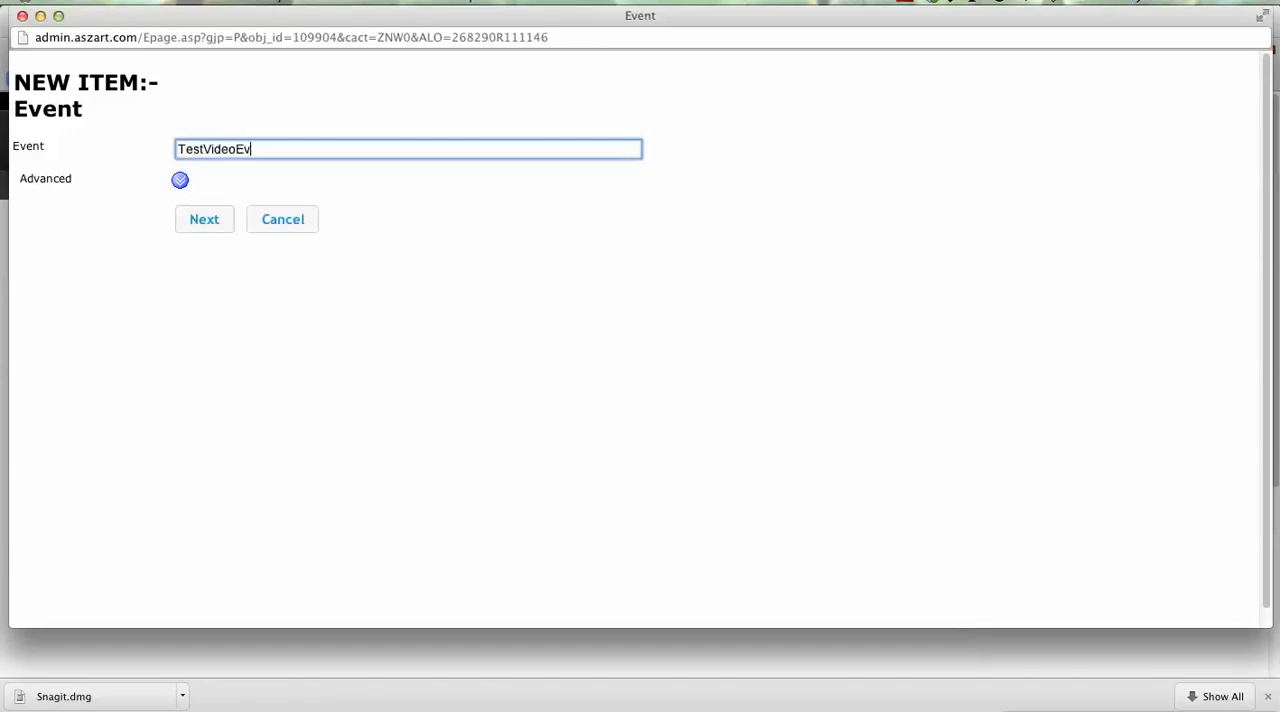
type("ent2013")
left_click(213, 222)
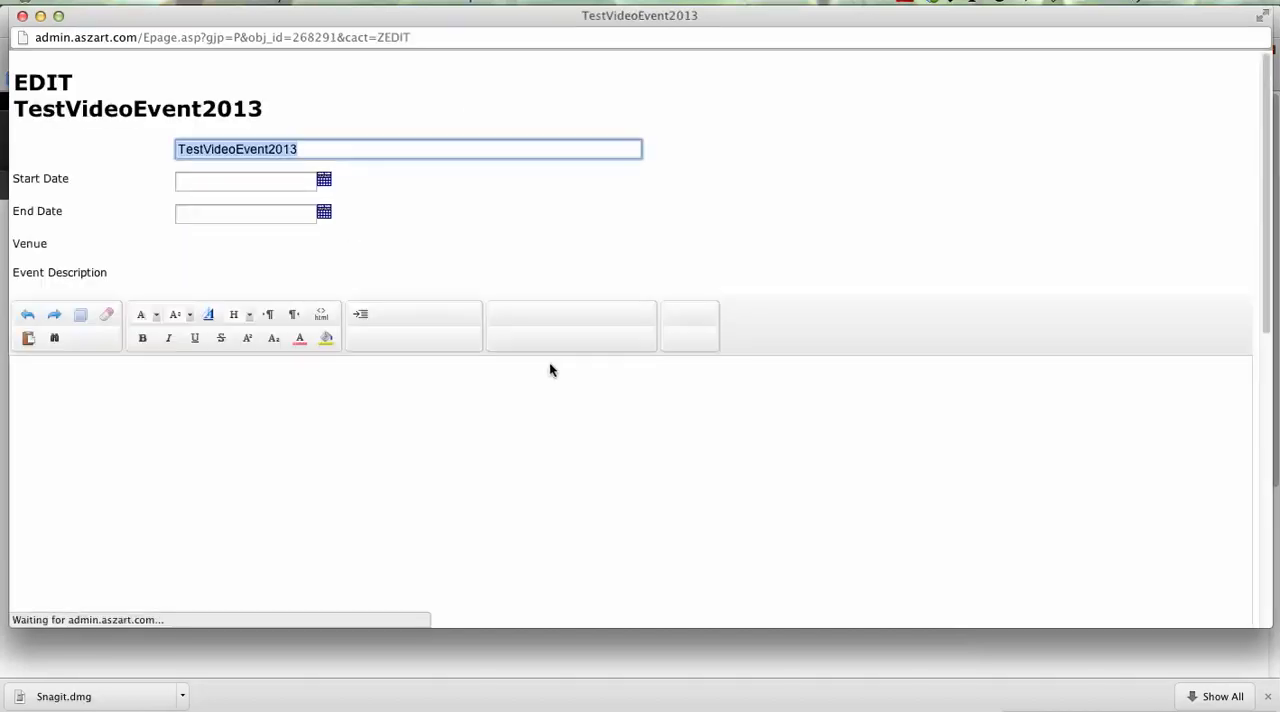
Step: Set the event's start date to 25/03/2013 and its end date to 27/03/2013
left_click(323, 180)
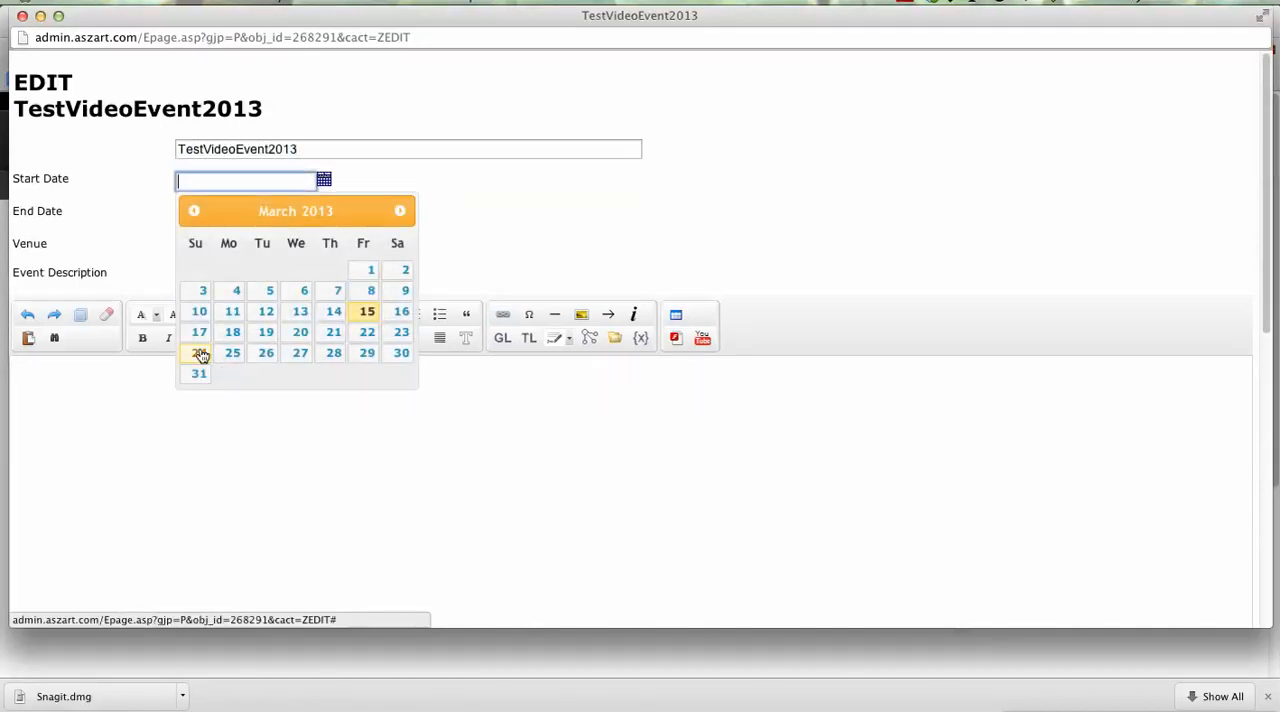
left_click(231, 356)
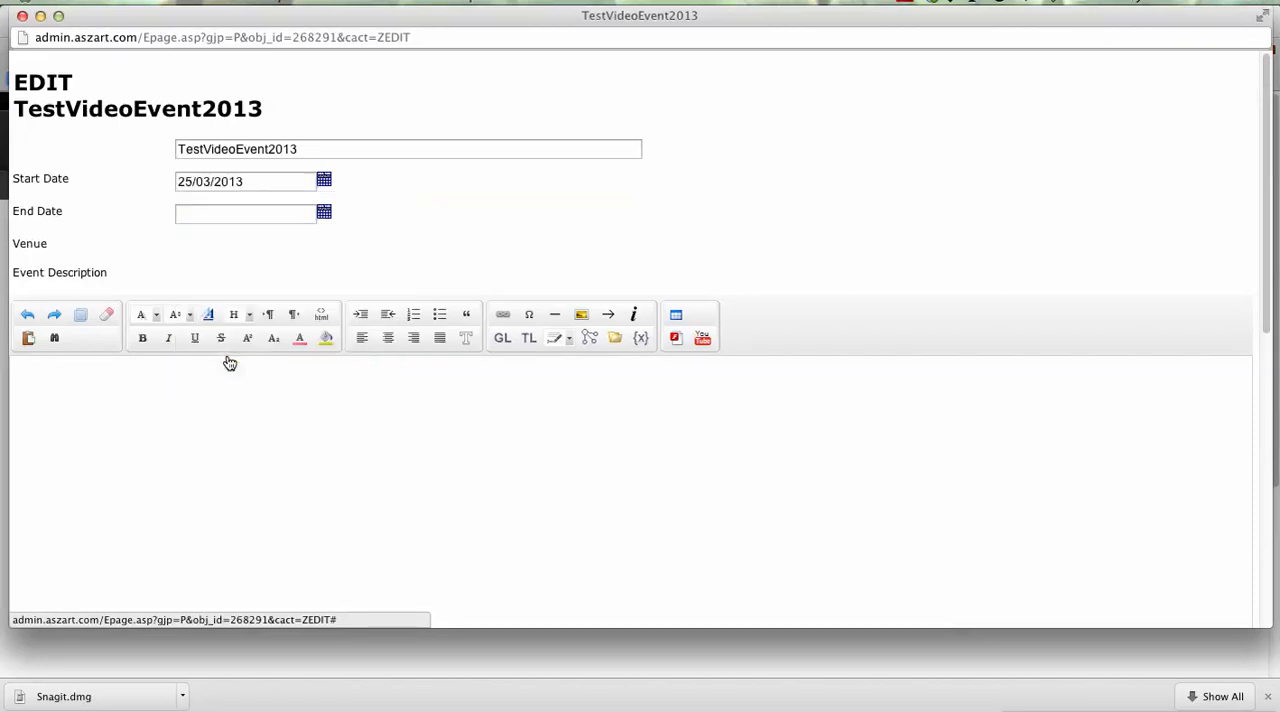
left_click(324, 213)
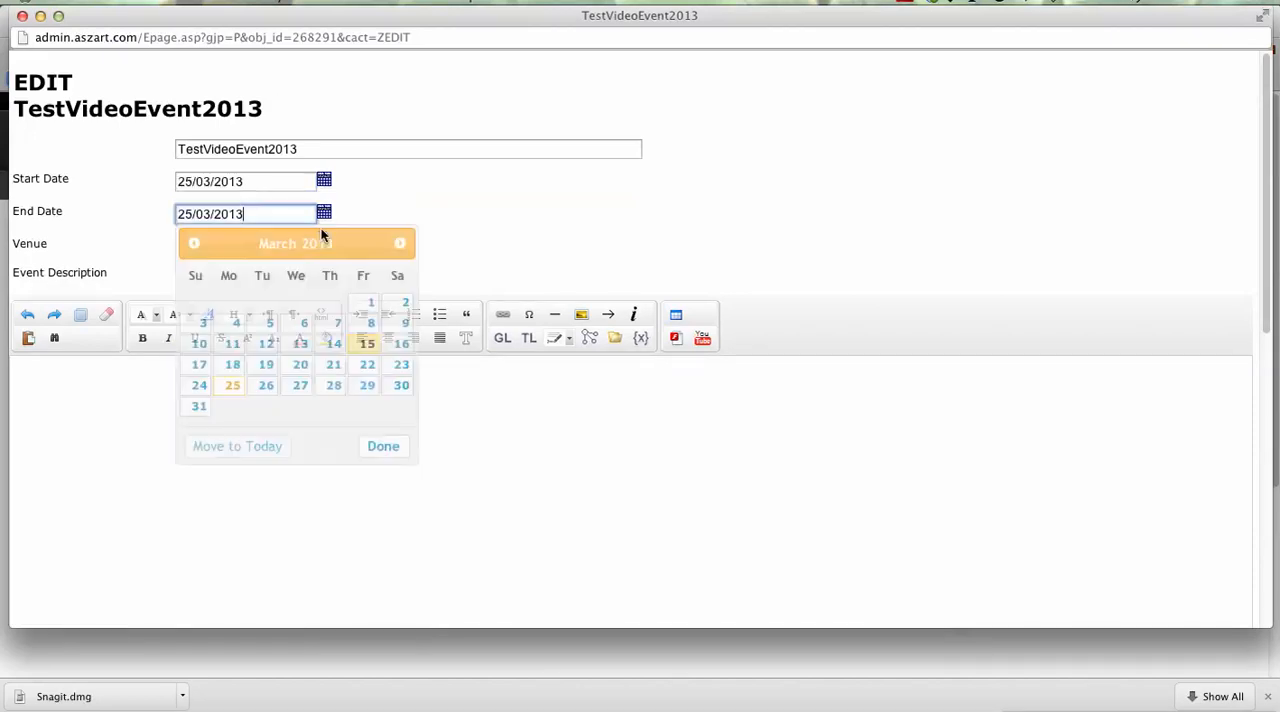
left_click(302, 386)
Step: Enter "This is an event about applications" as the event description, ending with a line break
left_click(241, 437)
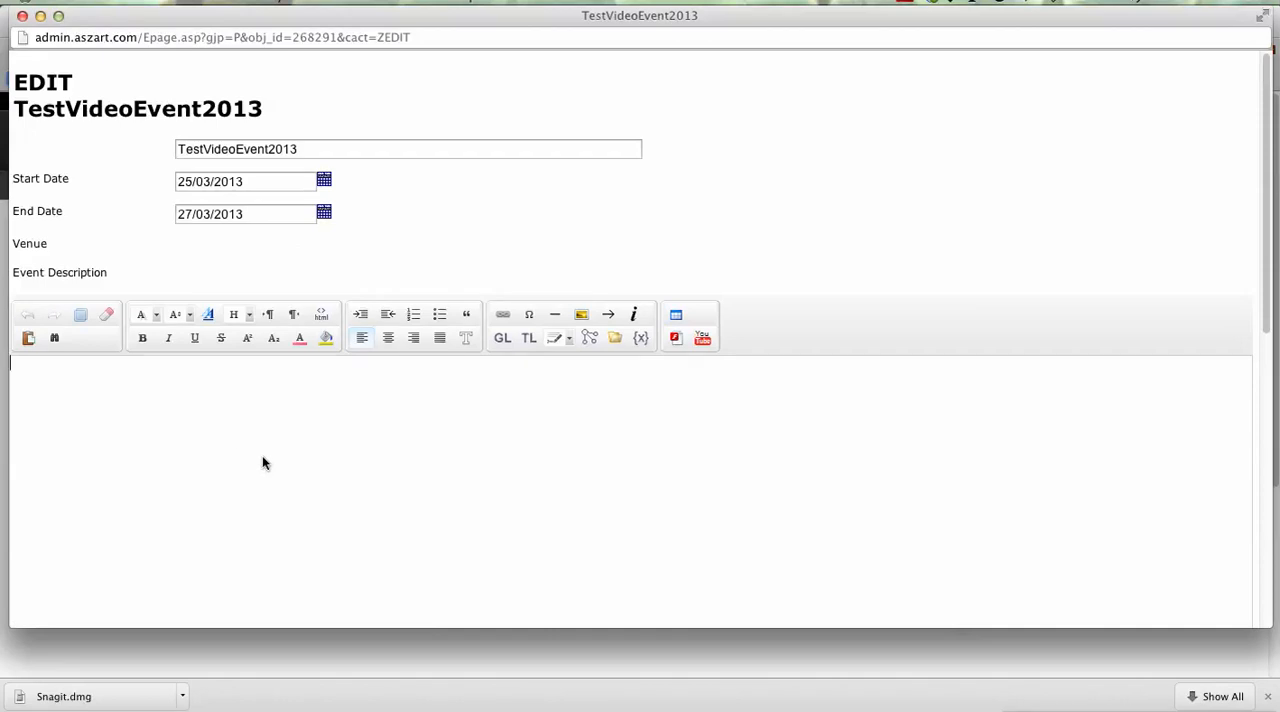
type("This is an event about appl")
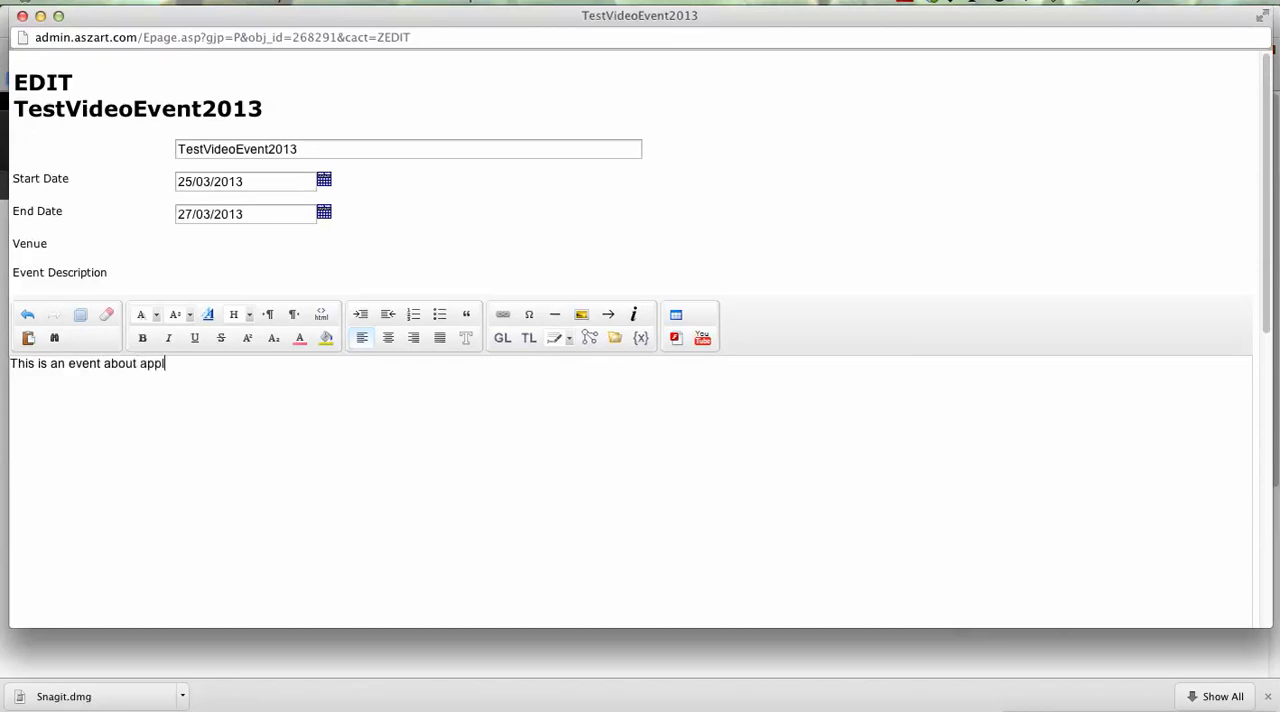
type("ications")
key("Return")
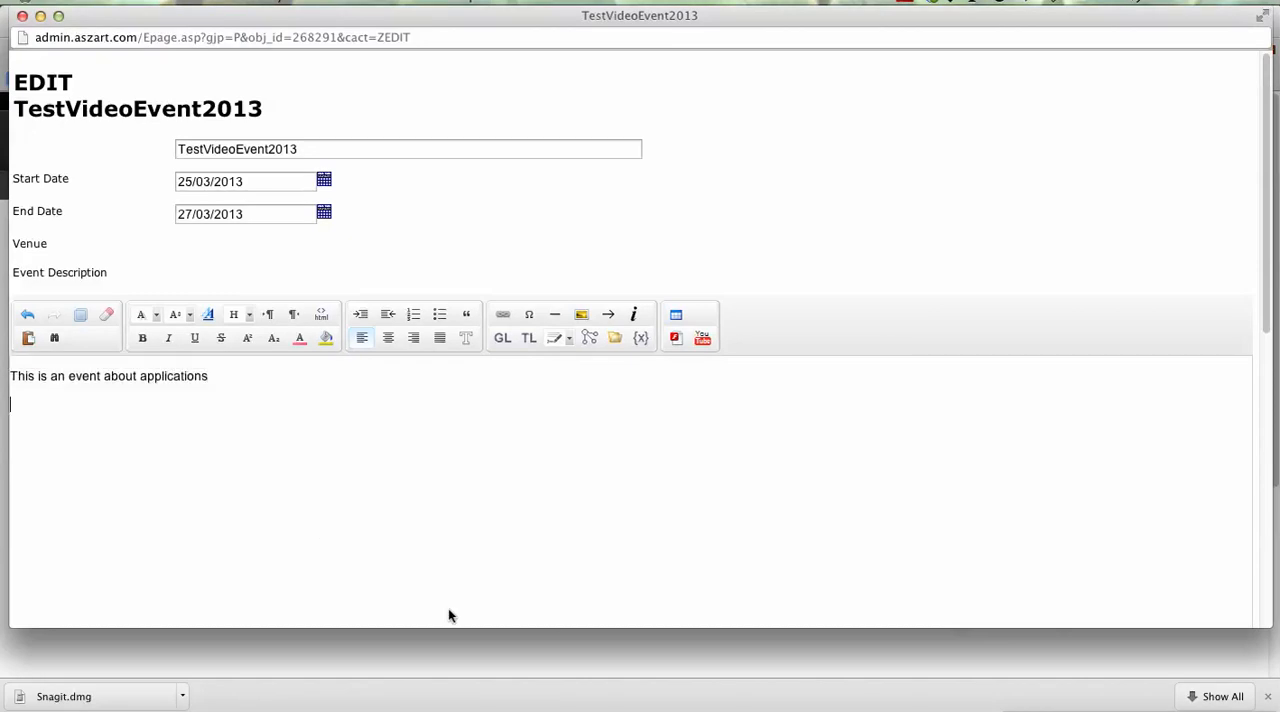
Step: Set the event's GMT offset to -8 and save the event, leaving the image and email contact fields empty
scroll(398, 500, "down", 10)
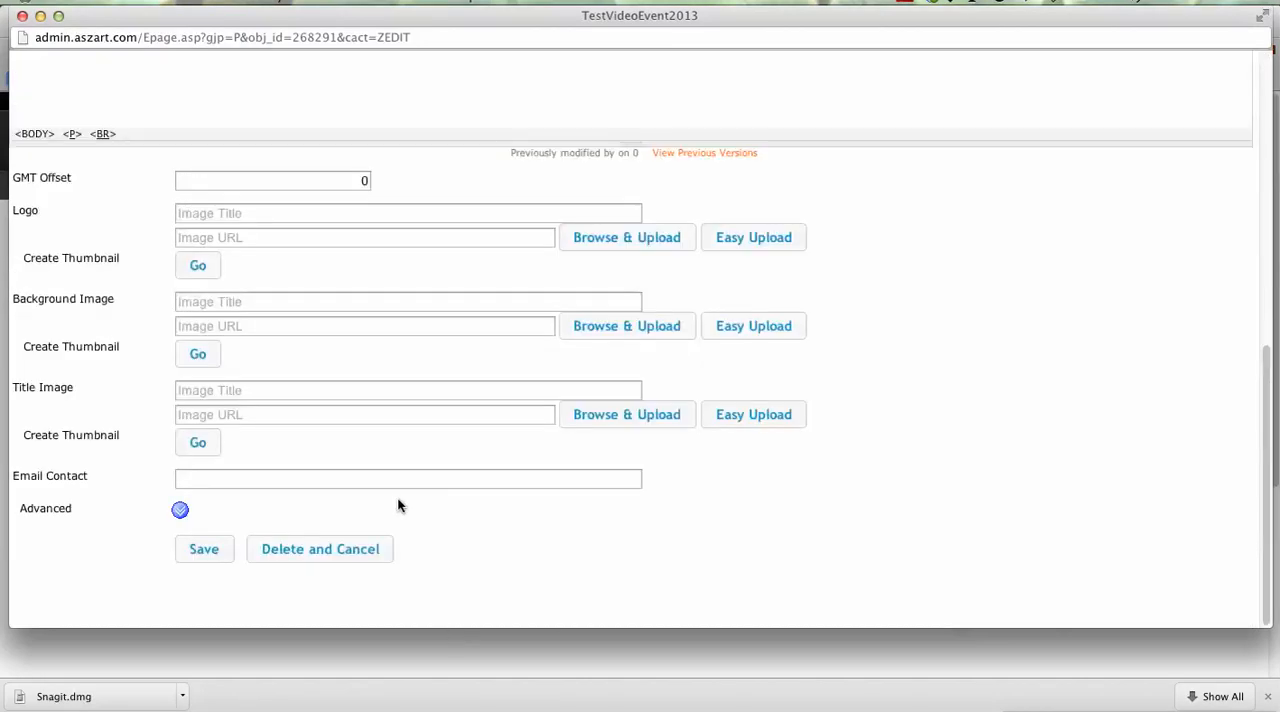
left_click(246, 183)
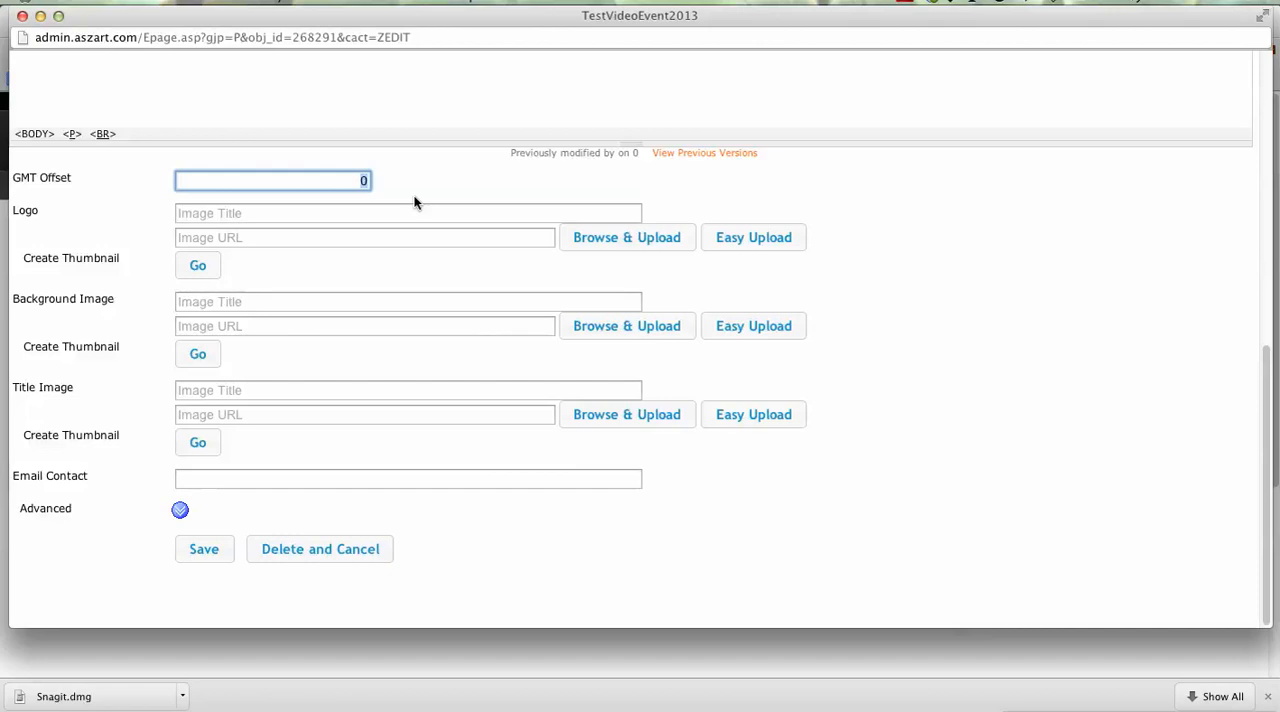
type("-8")
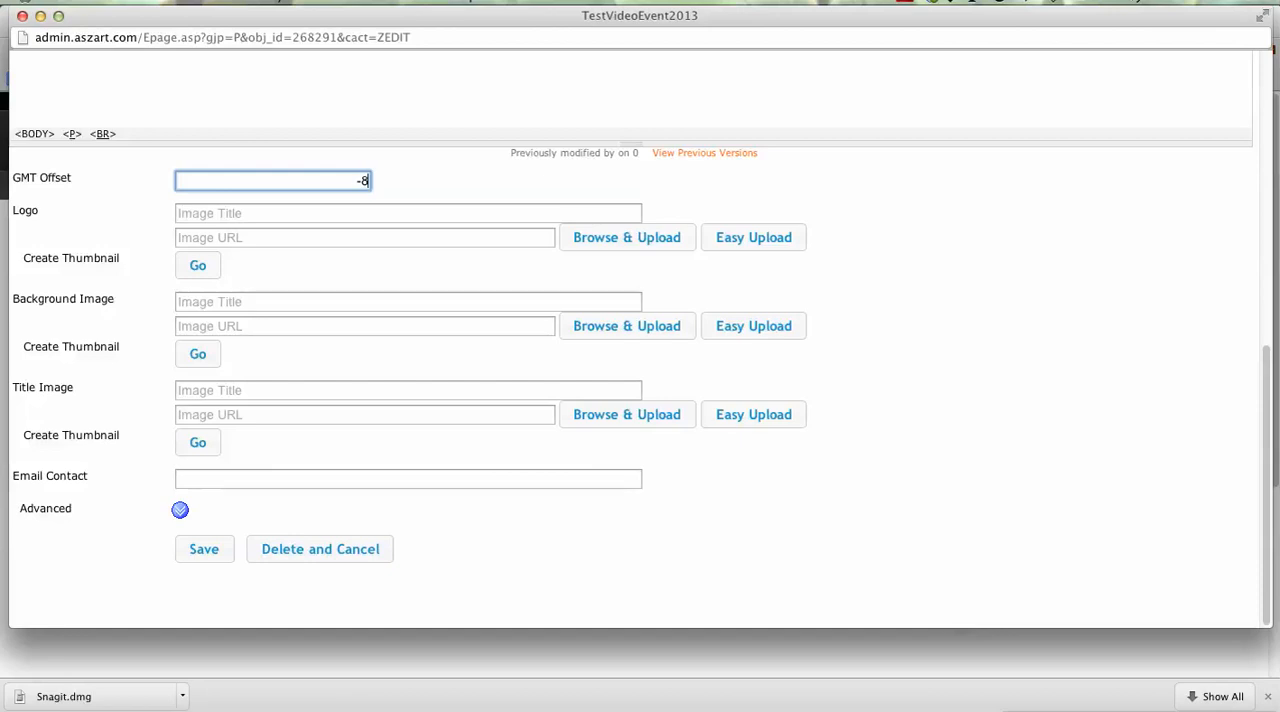
left_click(391, 183)
left_click_drag(335, 183, 409, 180)
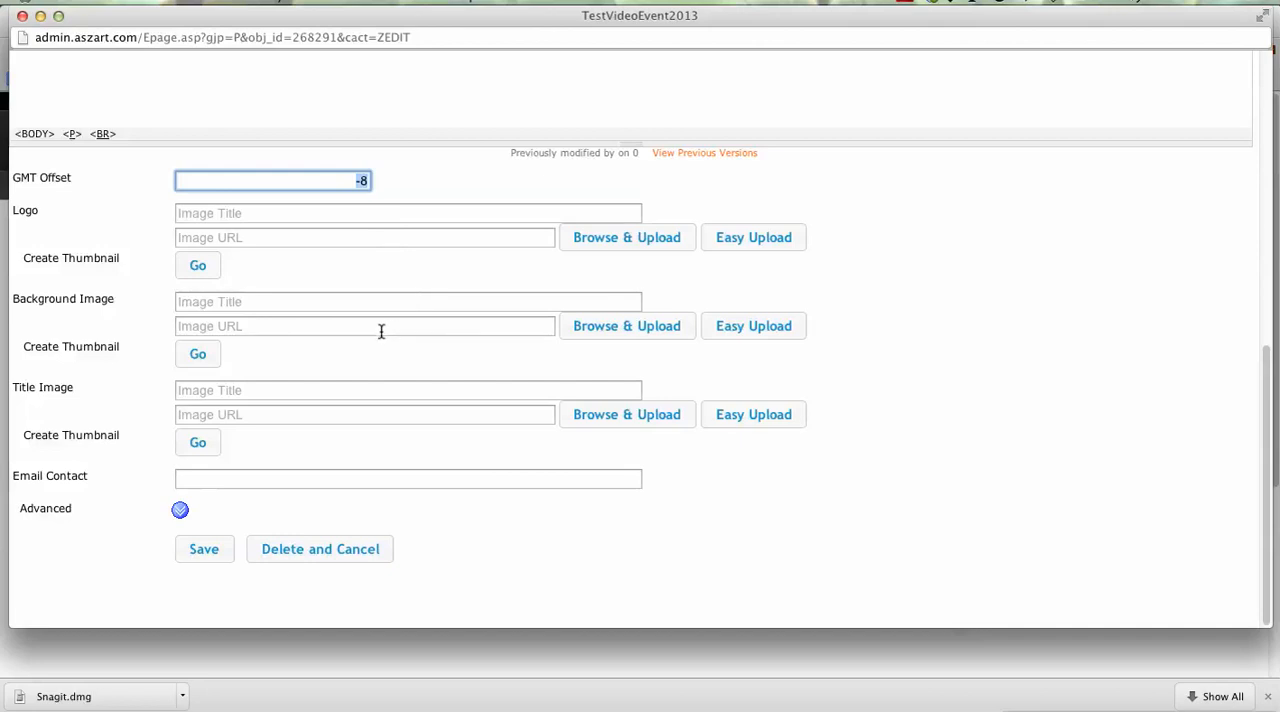
left_click(239, 214)
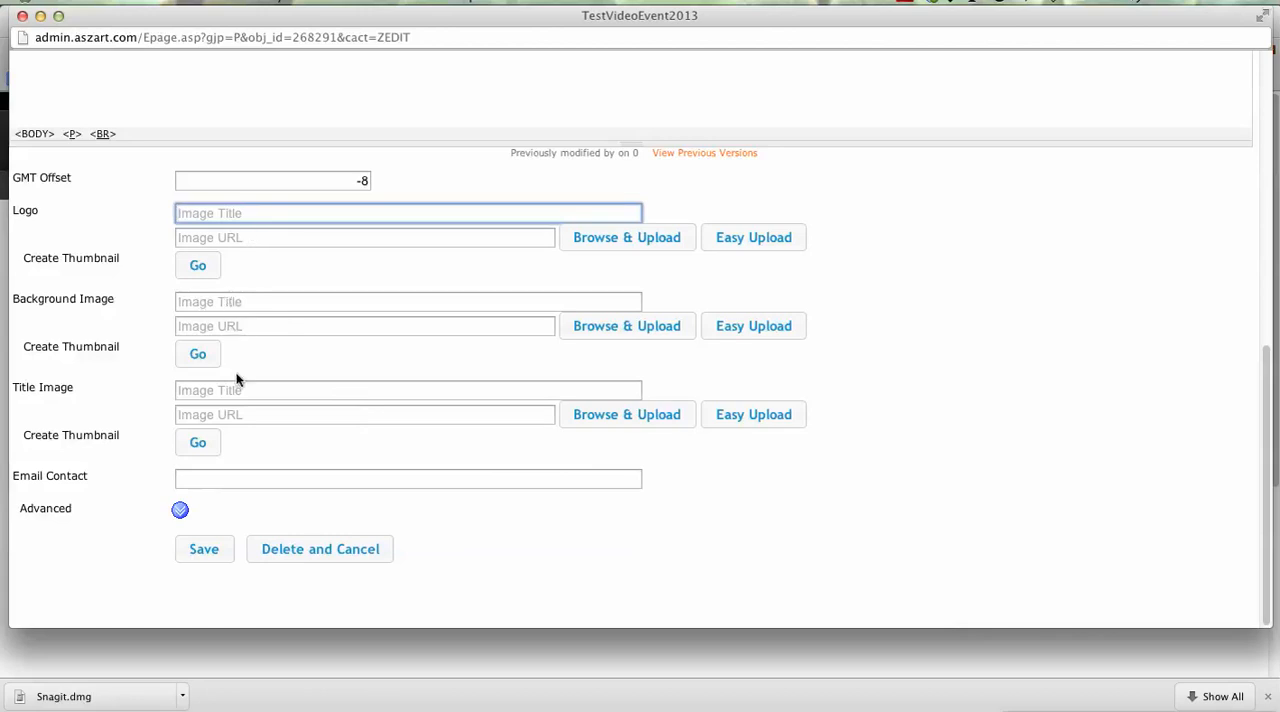
left_click(216, 553)
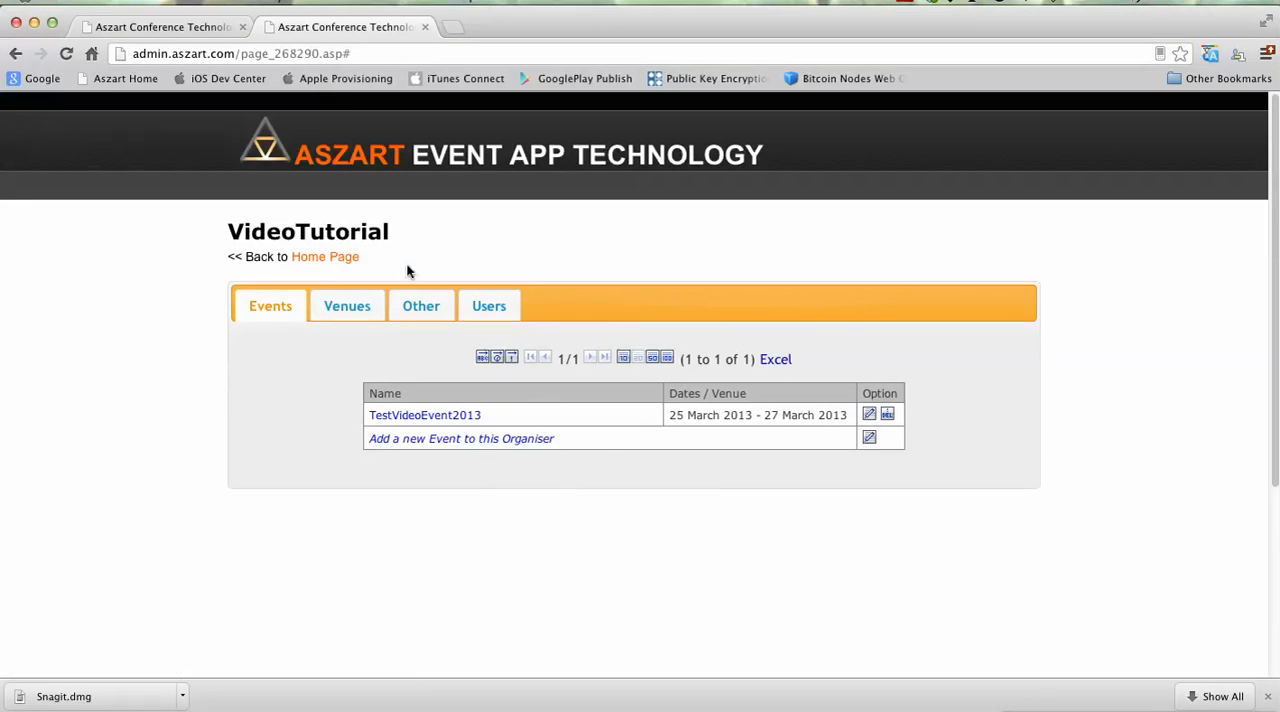
Step: Add a new venue named E3 Expo Arena to the organiser and continue to its details
left_click(337, 309)
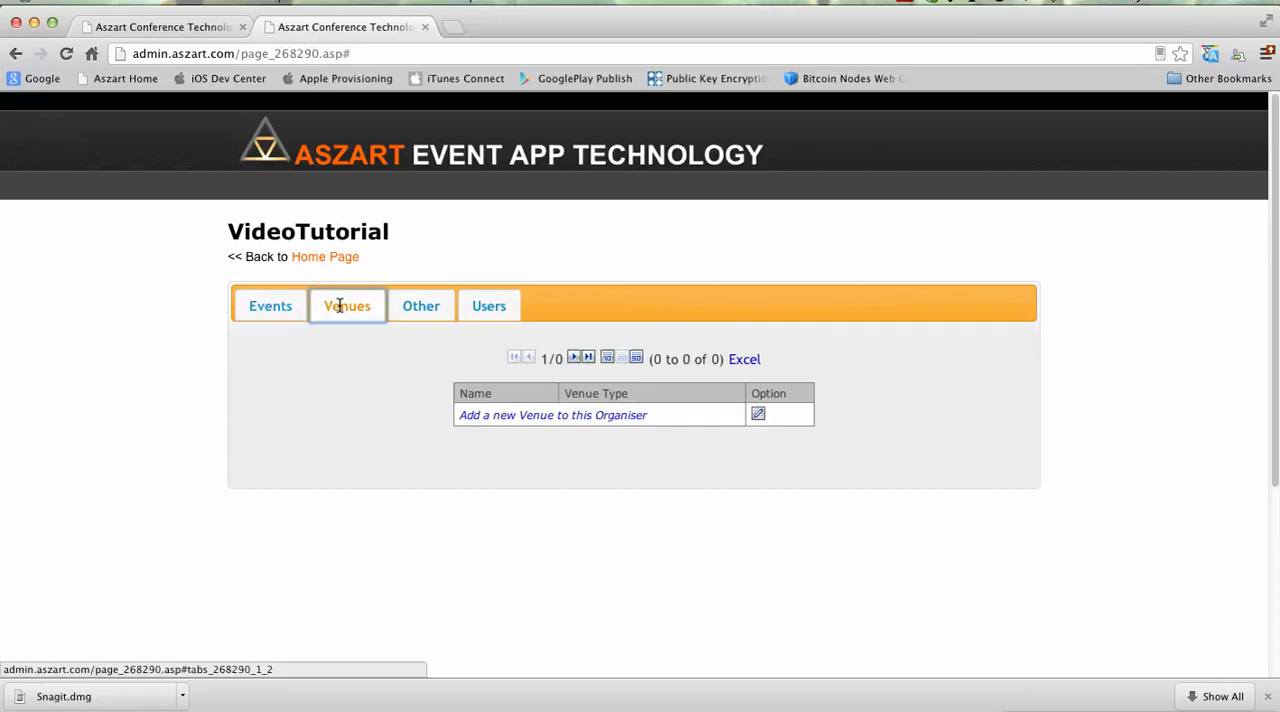
left_click(558, 424)
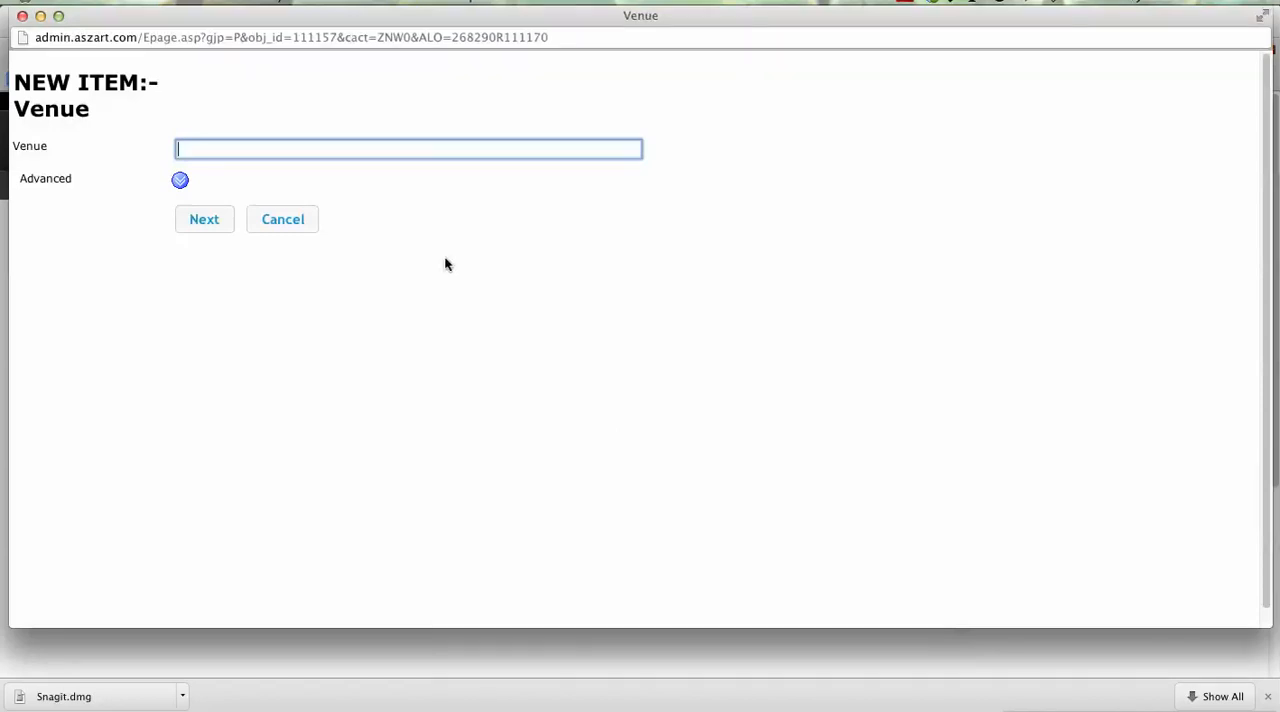
type("Main Hall")
key("super+a")
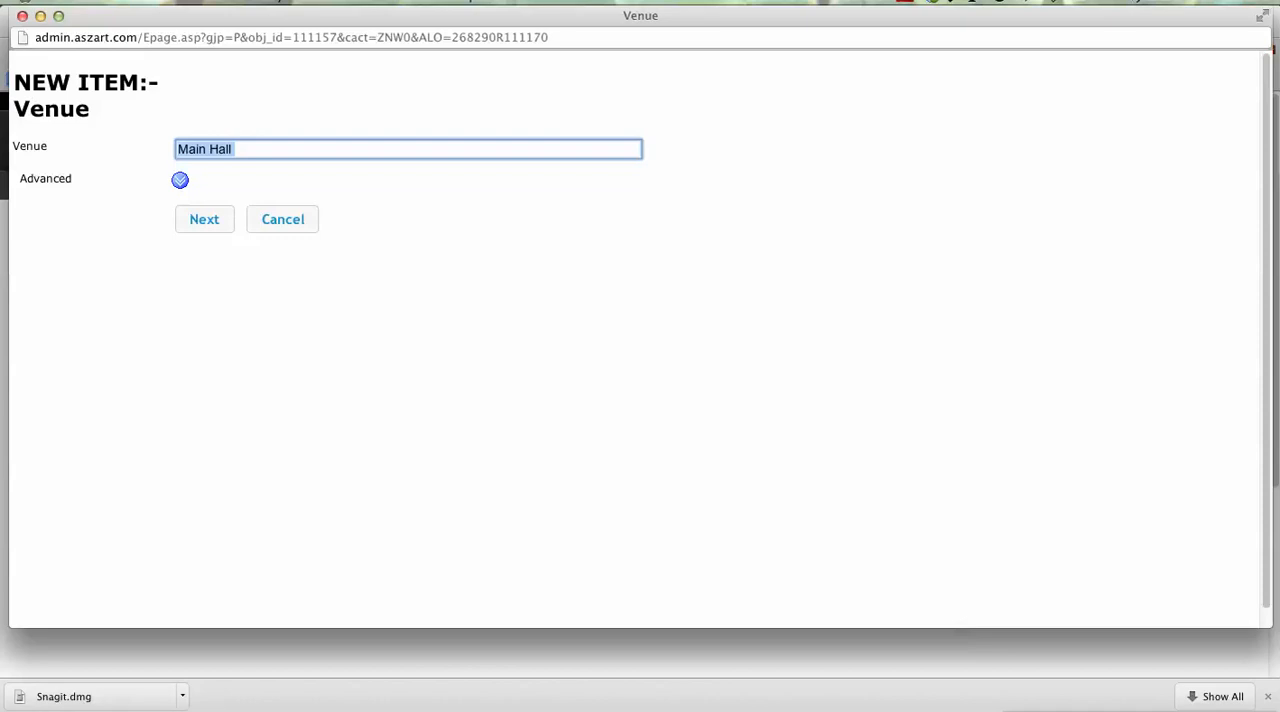
type("E3 Expo Arena")
left_click(214, 231)
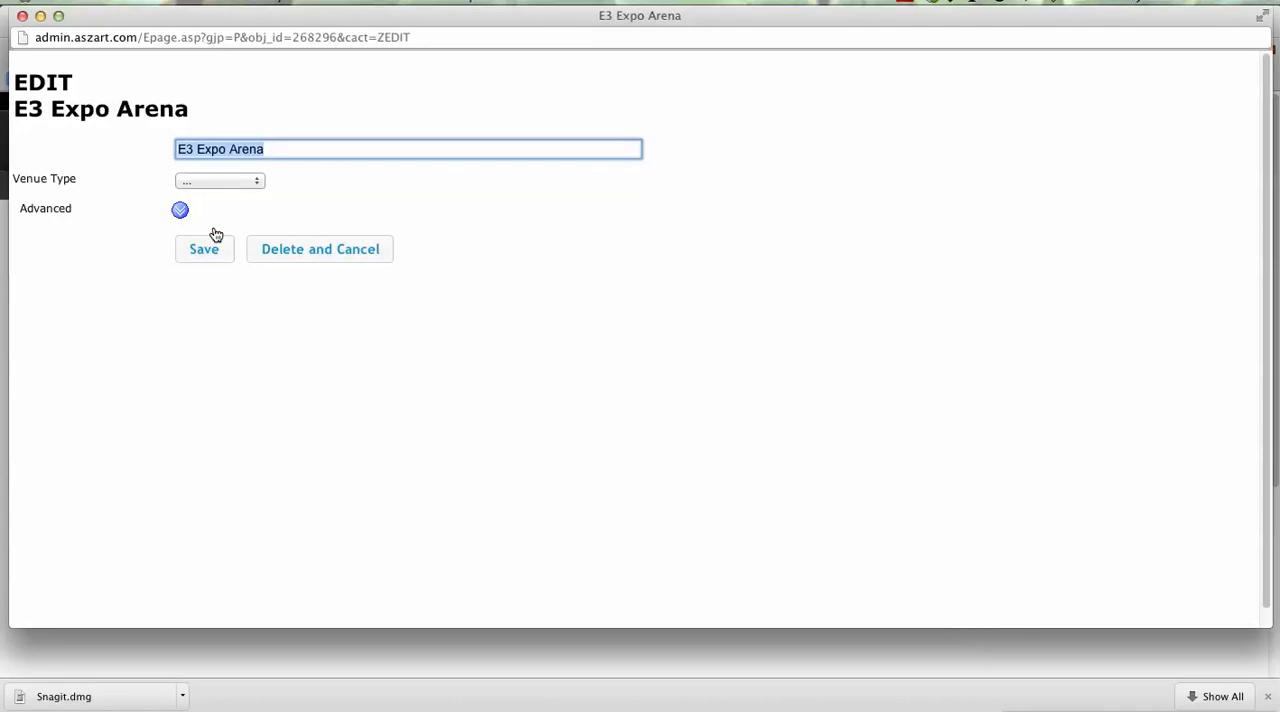
Step: Set the venue type of E3 Expo Arena to Event Venue and save the venue
left_click(235, 181)
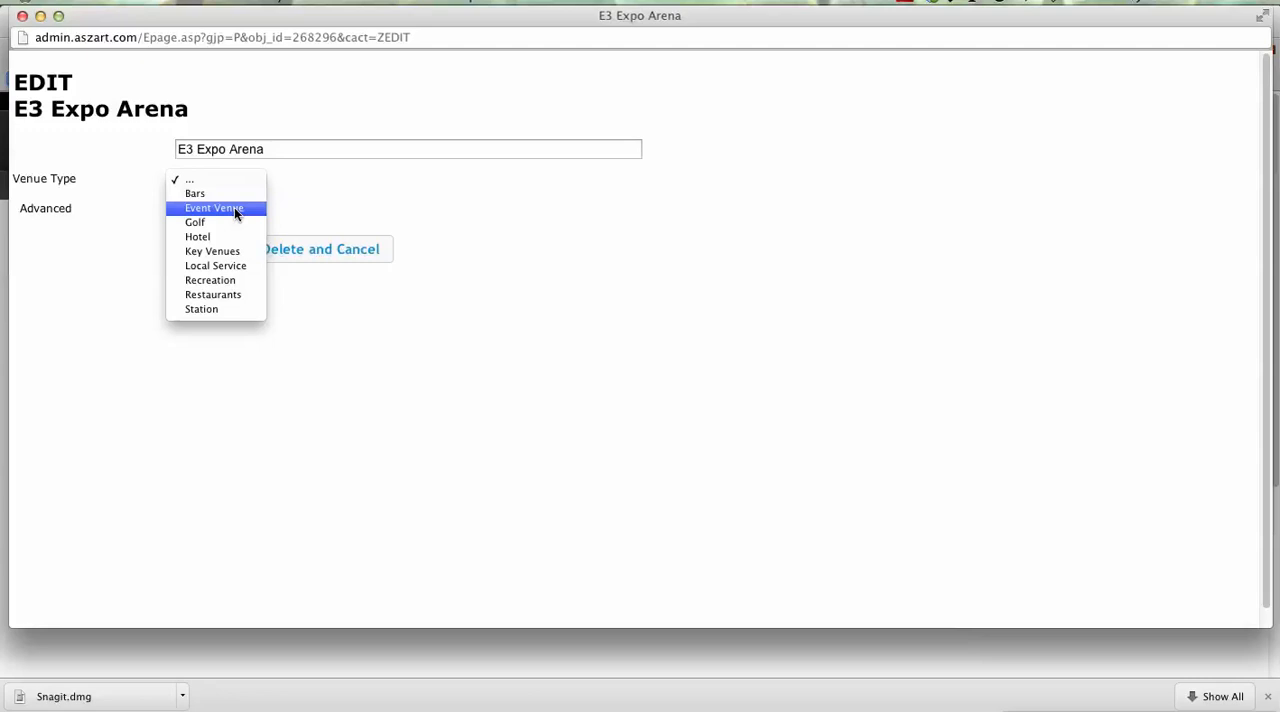
left_click(234, 207)
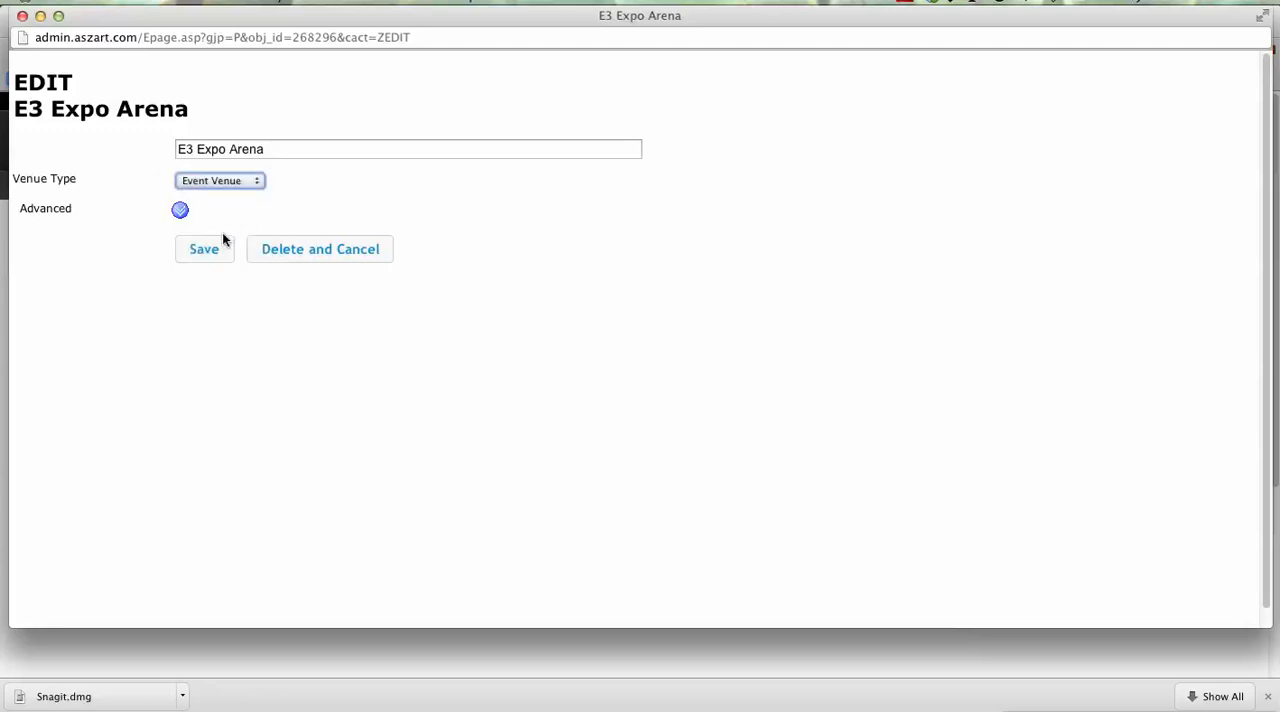
left_click(216, 254)
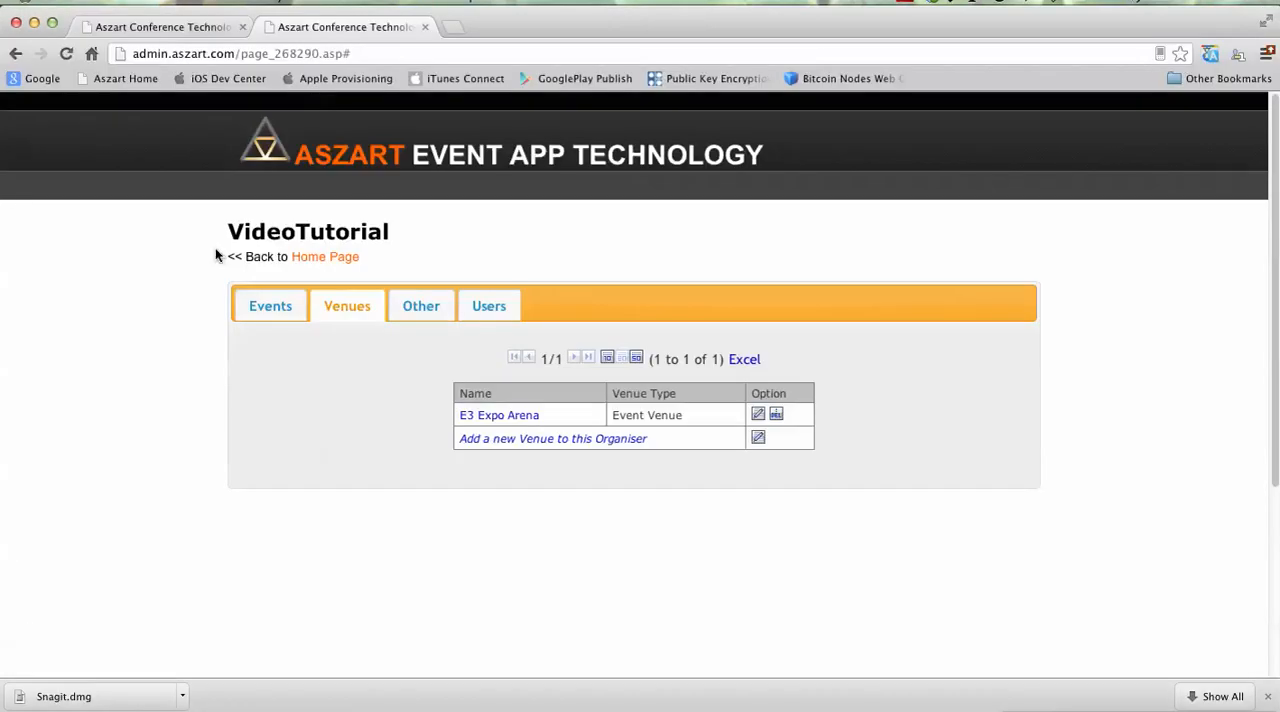
Step: Review the organiser's name, email contact and address fields, and its list of valid users
left_click(421, 318)
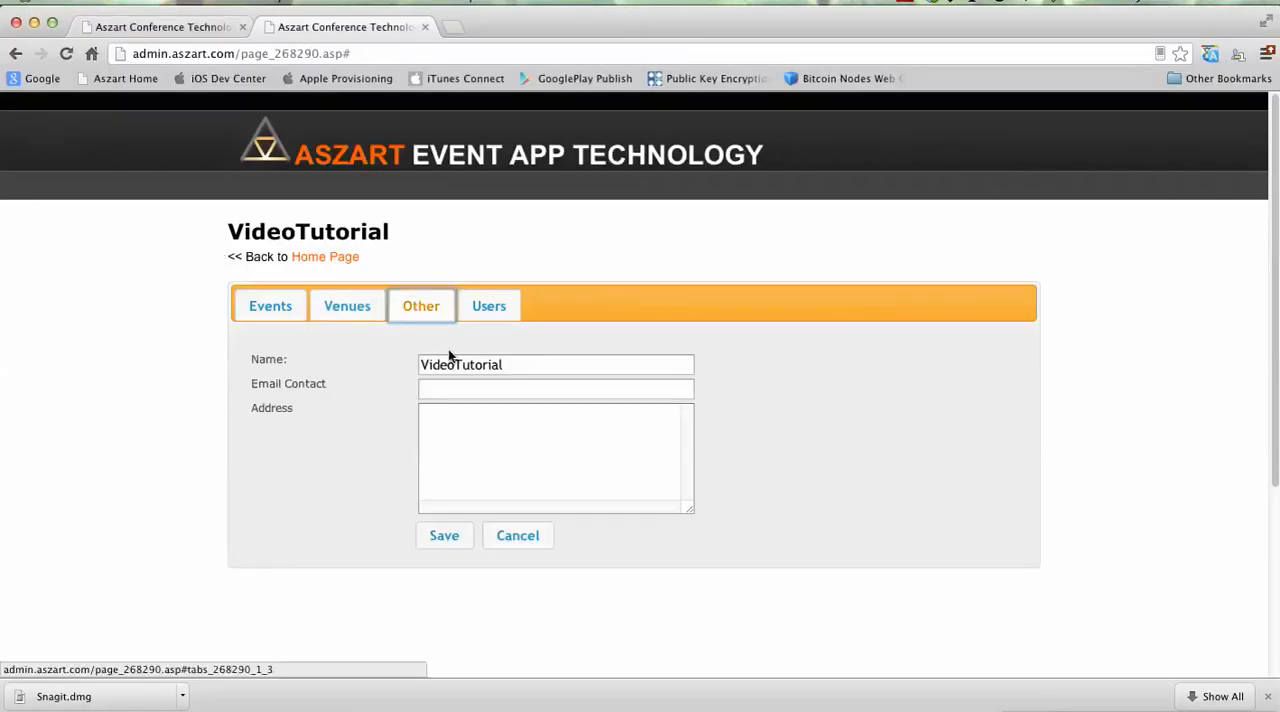
left_click(516, 428)
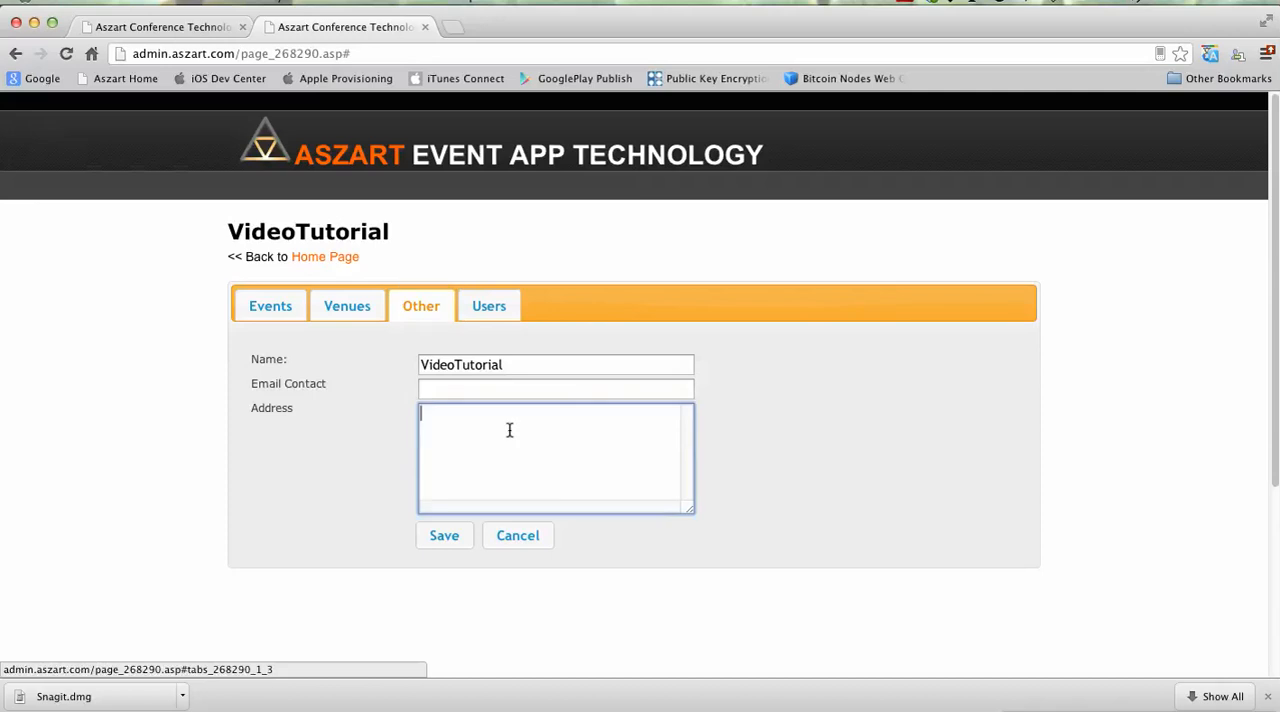
left_click(494, 318)
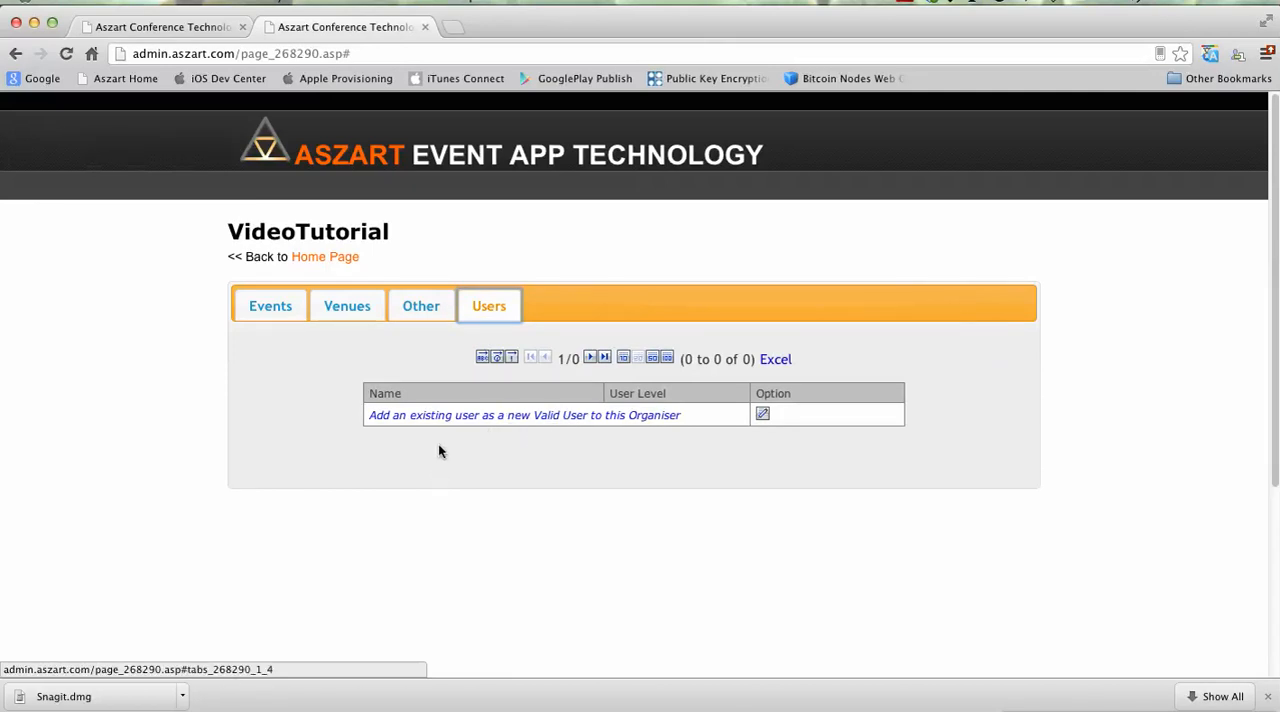
Step: Log out of the administrator account and open the registration form for a new user
scroll(440, 455, "down", 5)
scroll(458, 480, "up", 5)
scroll(766, 600, "down", 5)
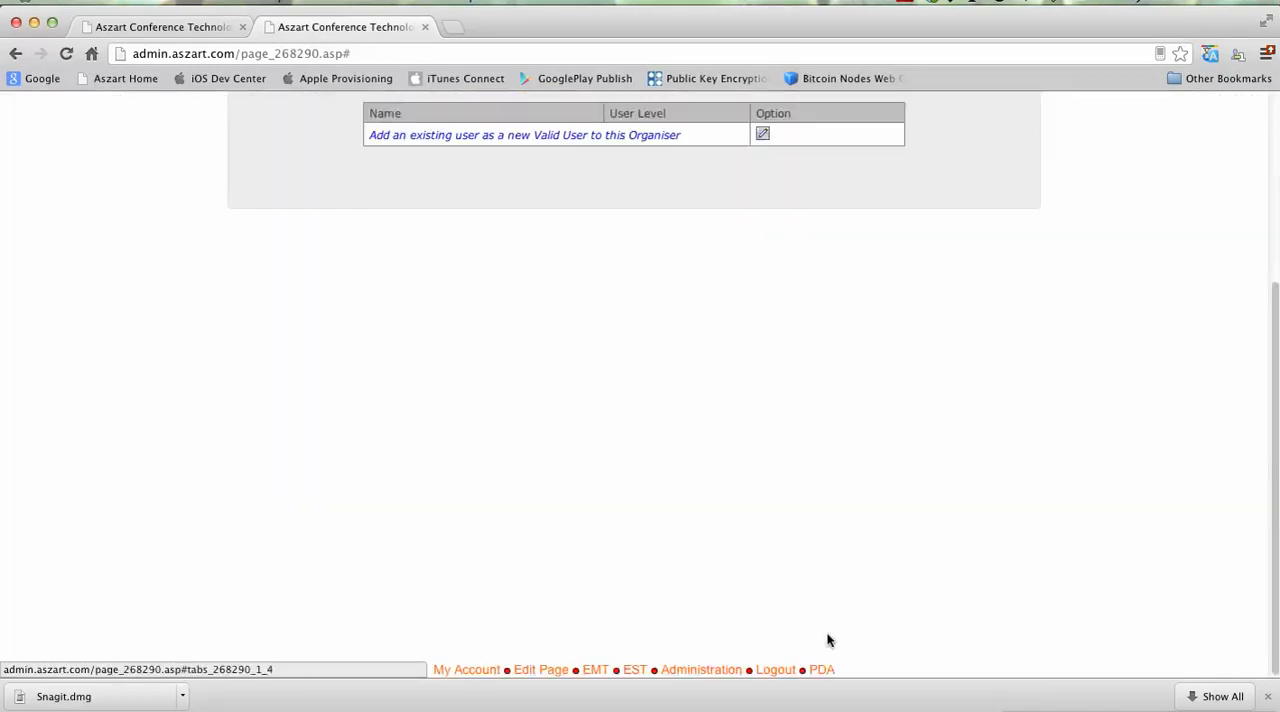
left_click(777, 672)
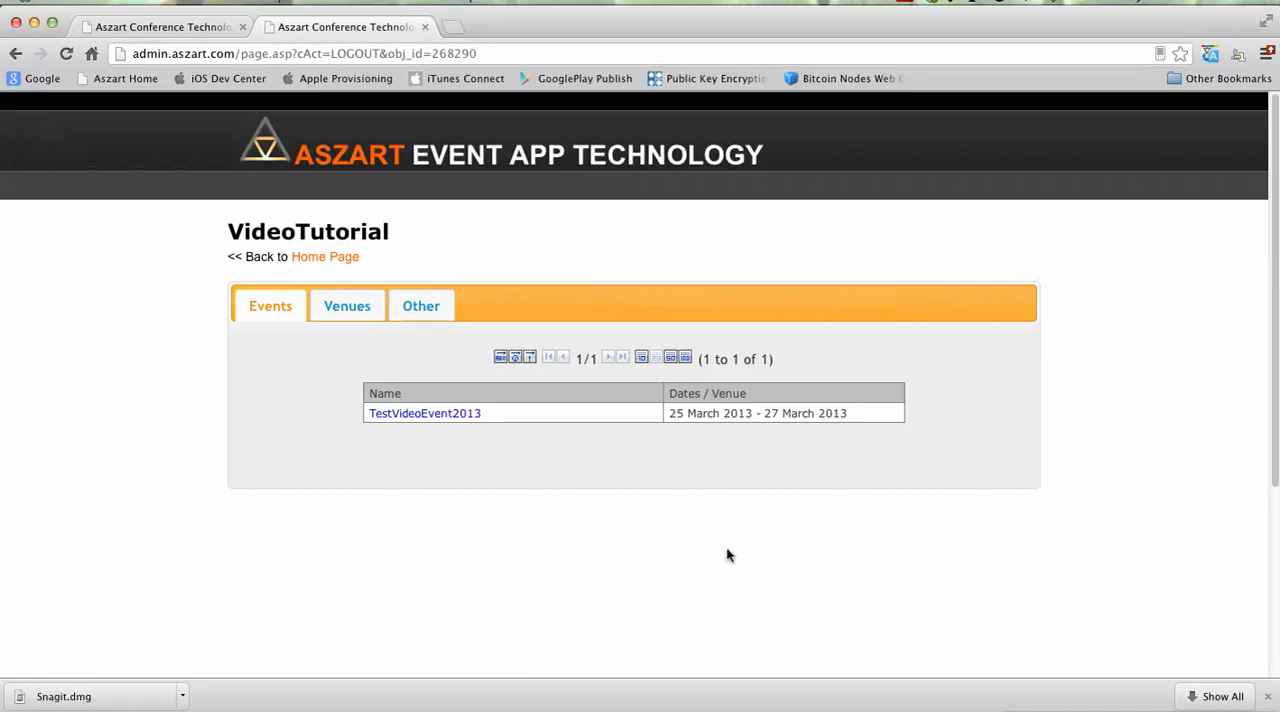
scroll(728, 554, "down", 5)
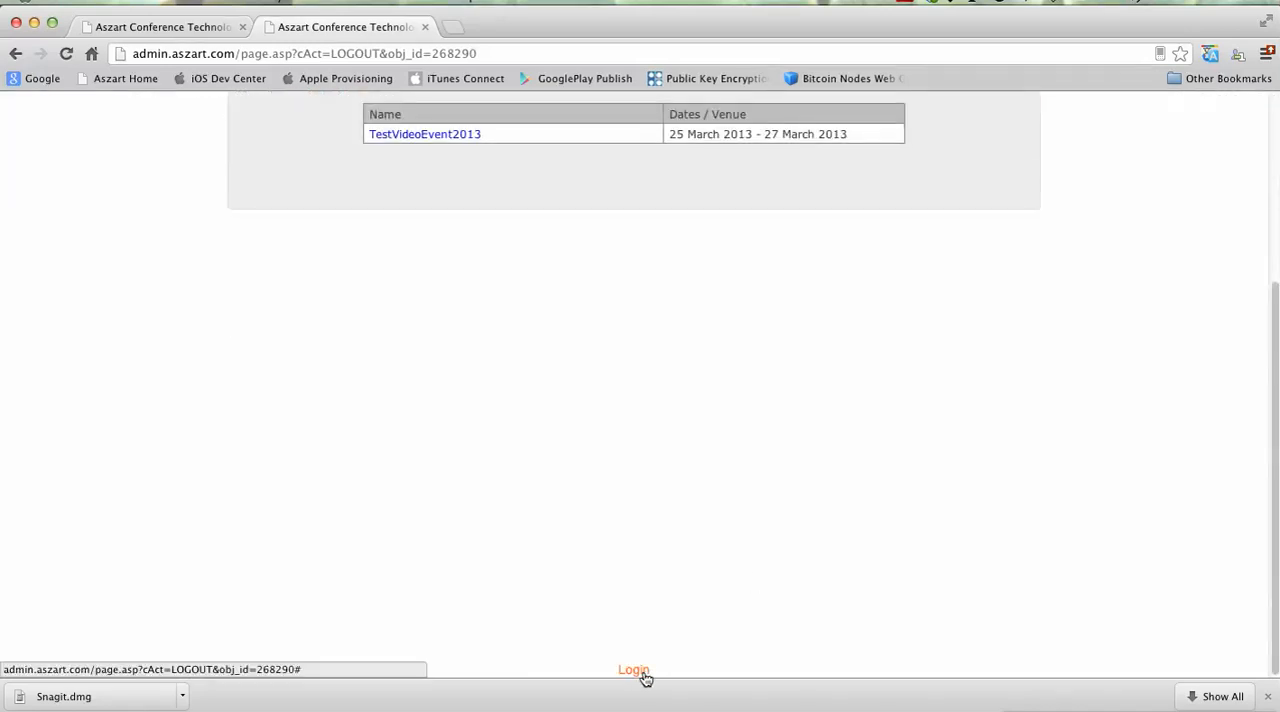
left_click(633, 670)
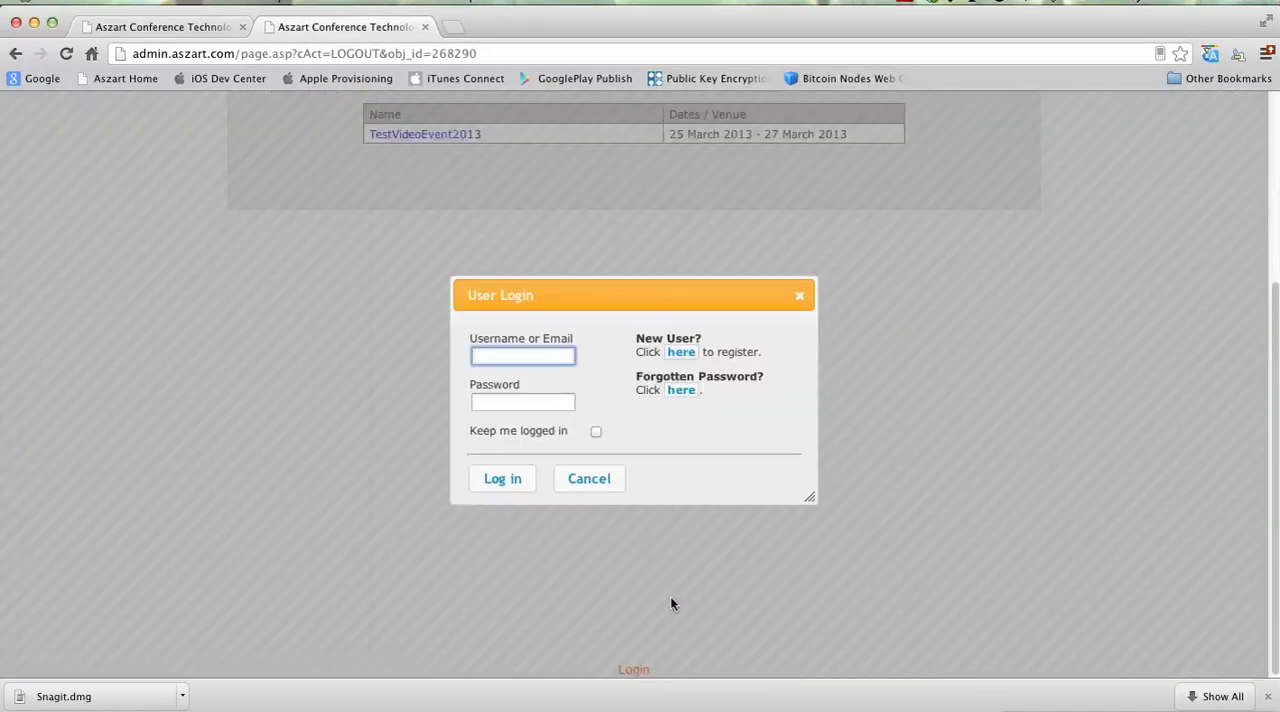
left_click(682, 353)
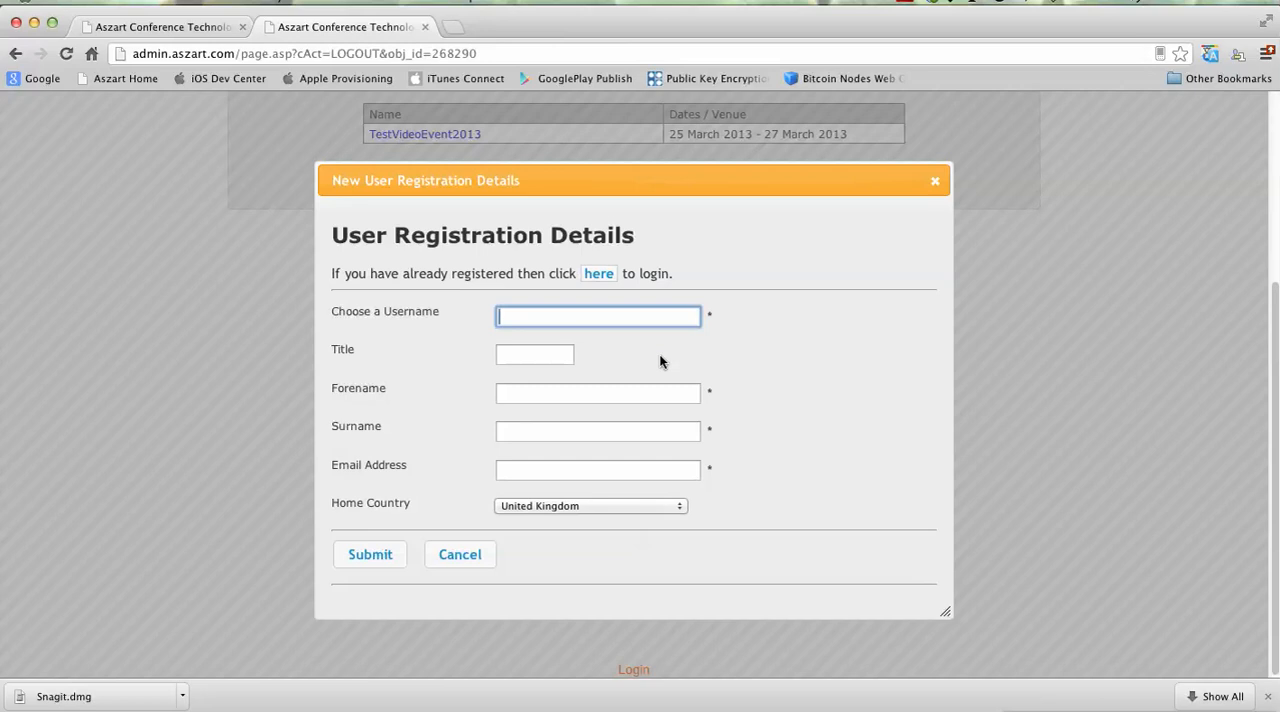
Step: Enter testvideo as the new user's username and Mr as the title
type("testvideo")
key("Tab")
type("Mr")
key("Tab")
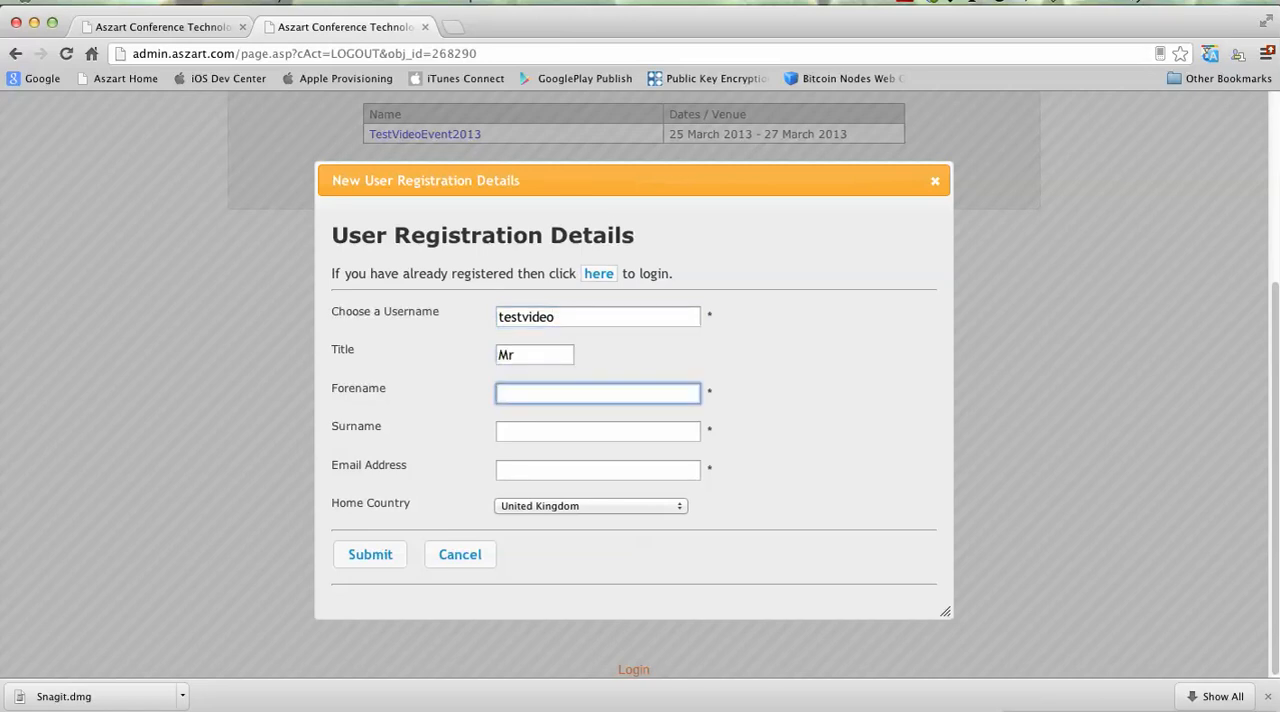
Step: Fill in the new user's forename, surname and email address, submit the registration and close the confirmation
type("John")
key("Tab")
type("Smith")
key("Tab")
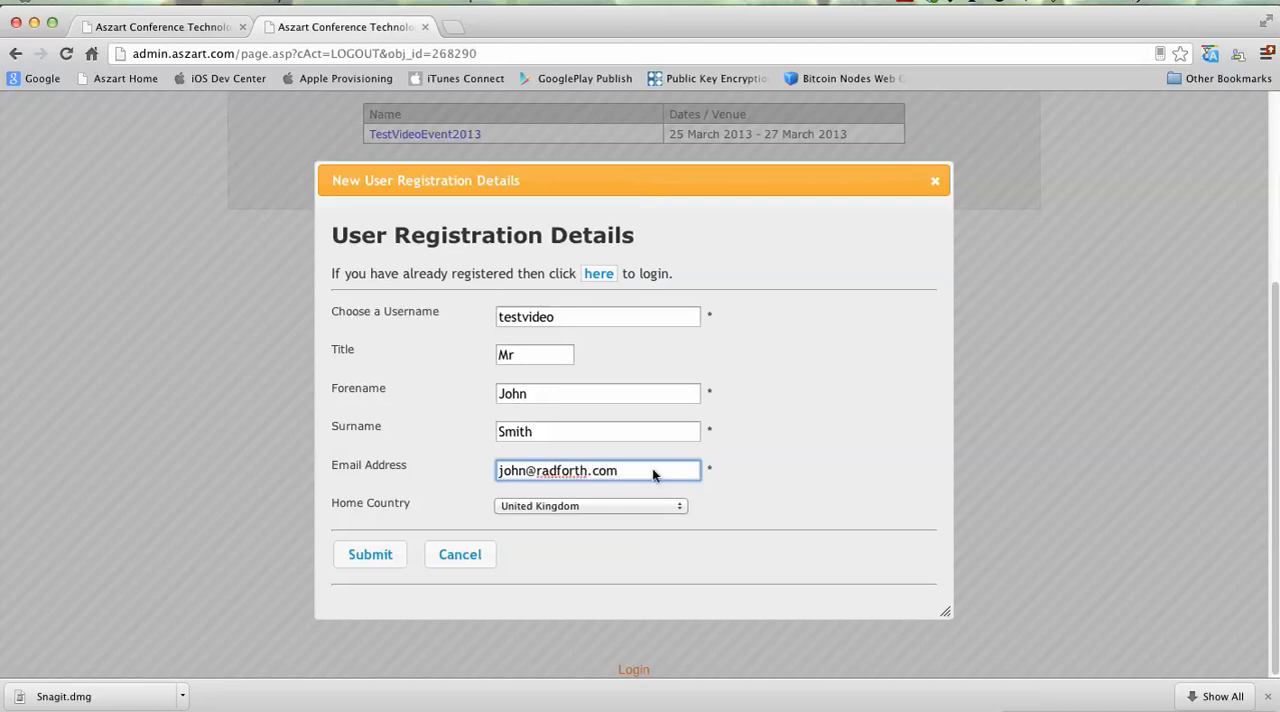
left_click(372, 556)
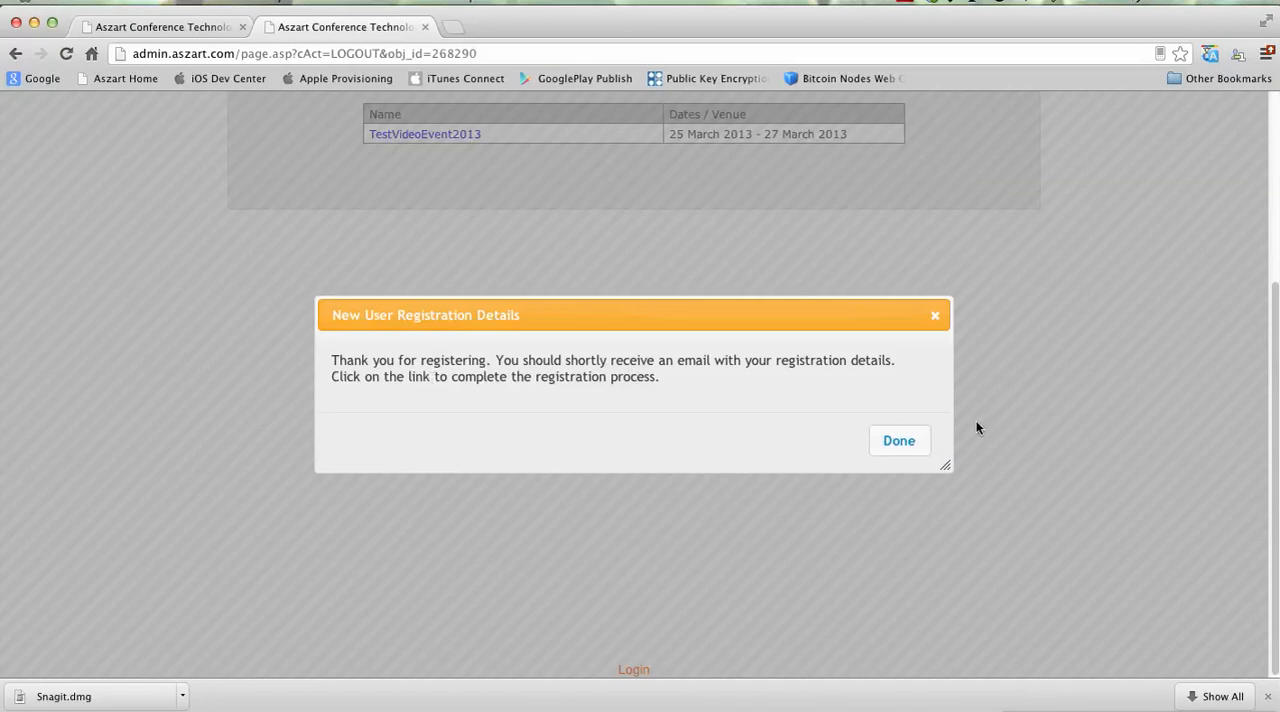
left_click(902, 442)
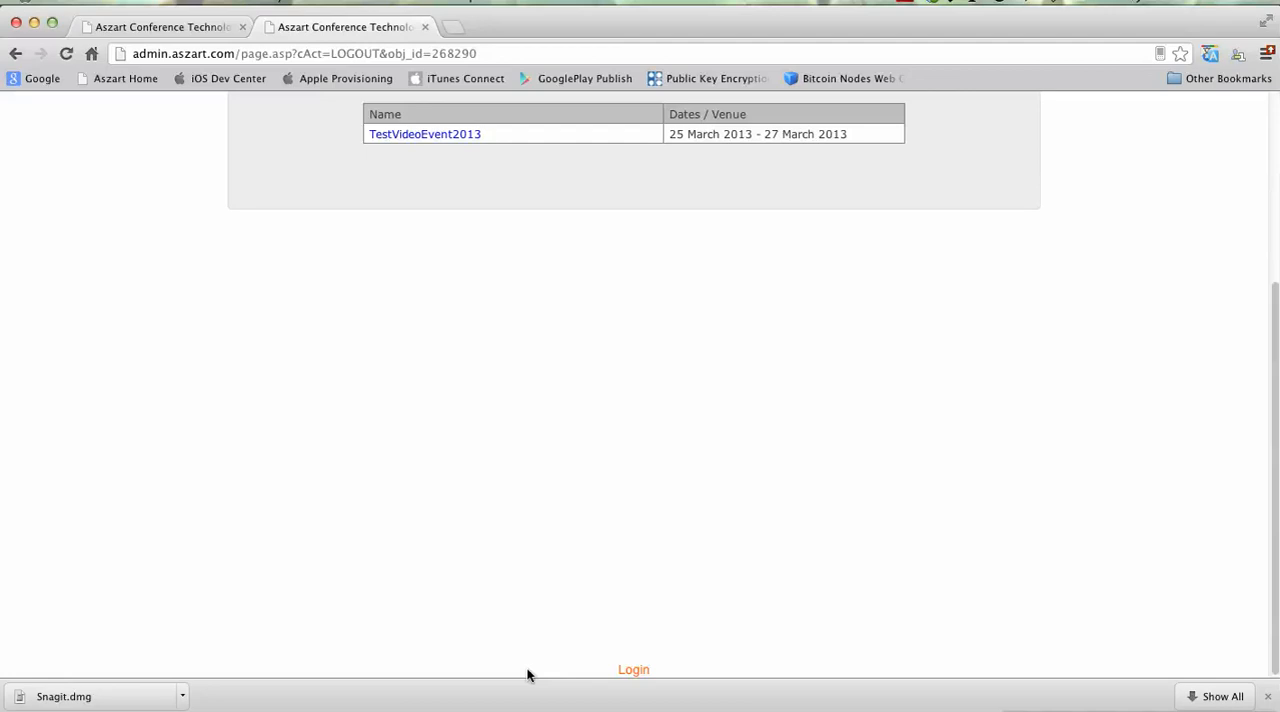
Step: Log in as testvideo with the account password
left_click(1003, 710)
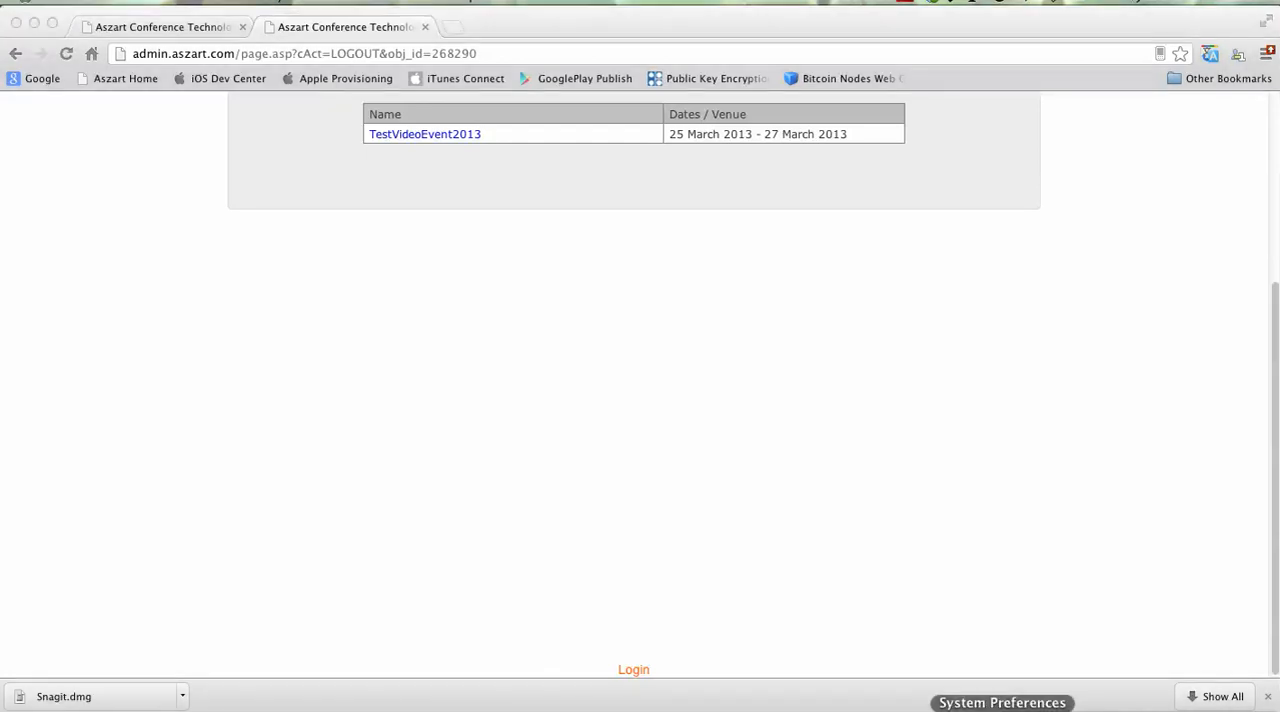
left_click(630, 672)
left_click(633, 672)
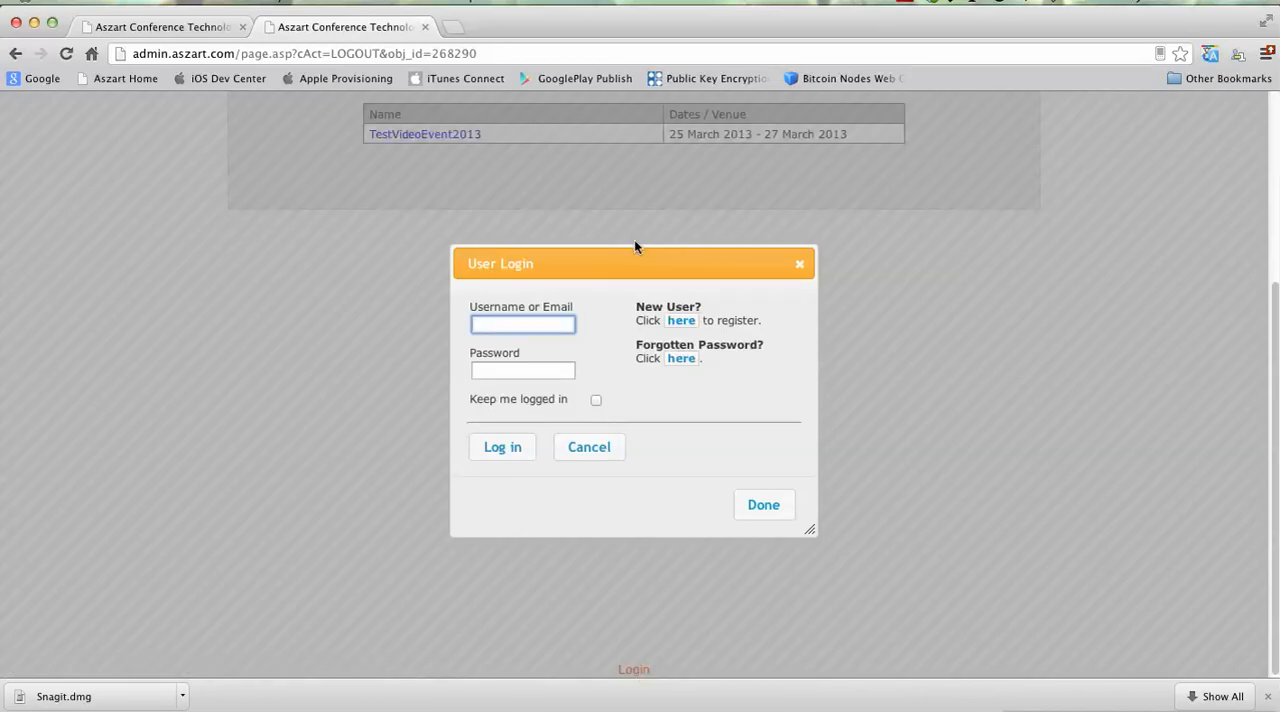
type("testvideo")
key("Tab")
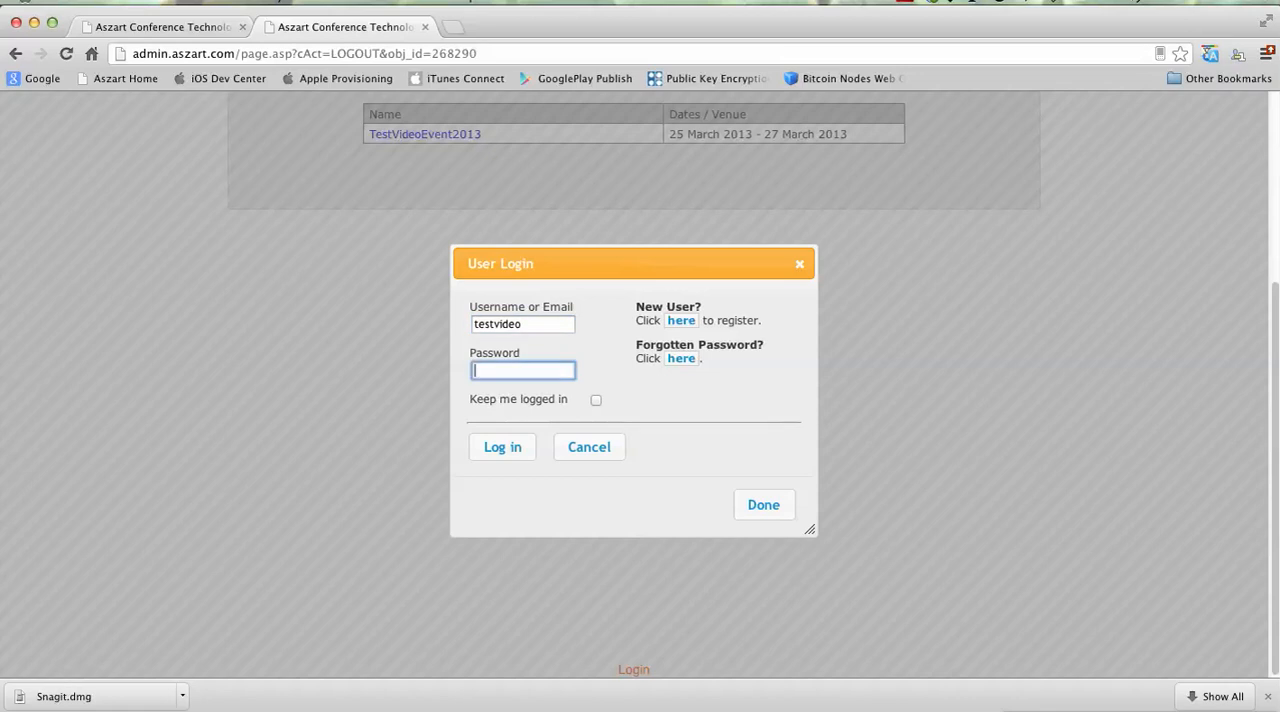
type("tes••i")
left_click(506, 450)
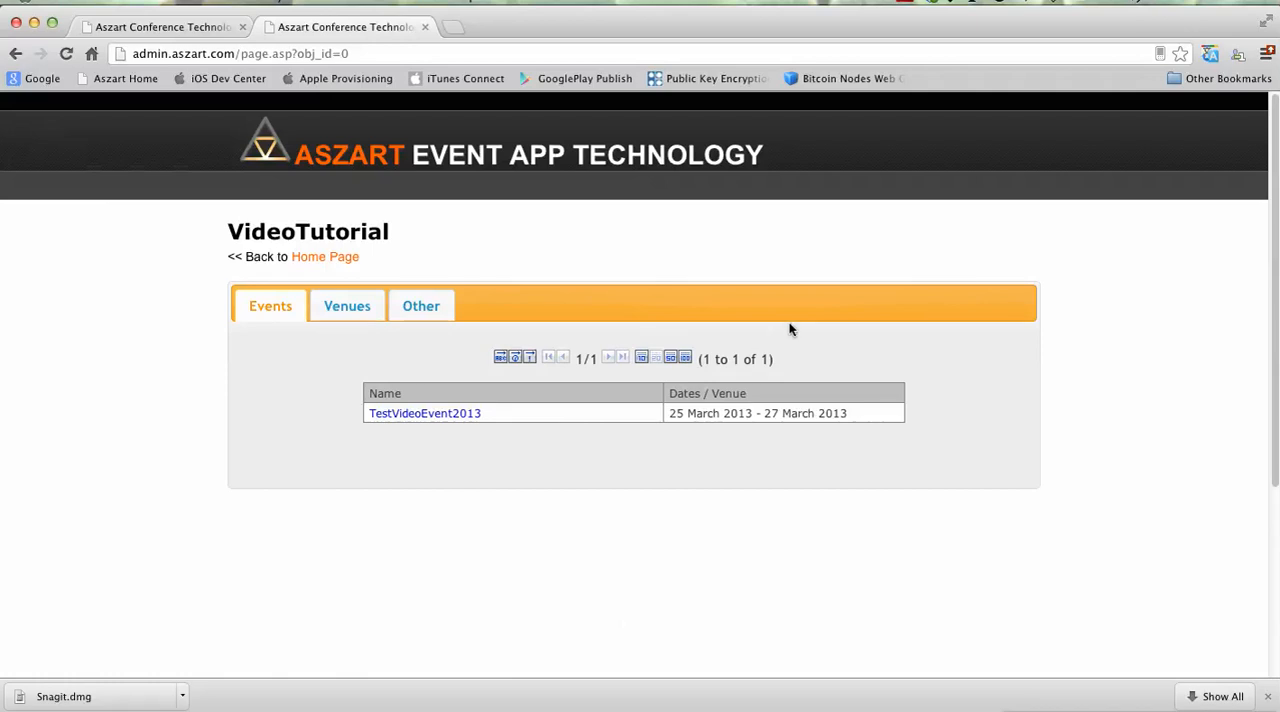
Step: Examine what the new user can access on the VideoTutorial organiser page and in the home page's organiser list
scroll(823, 420, "down", 5)
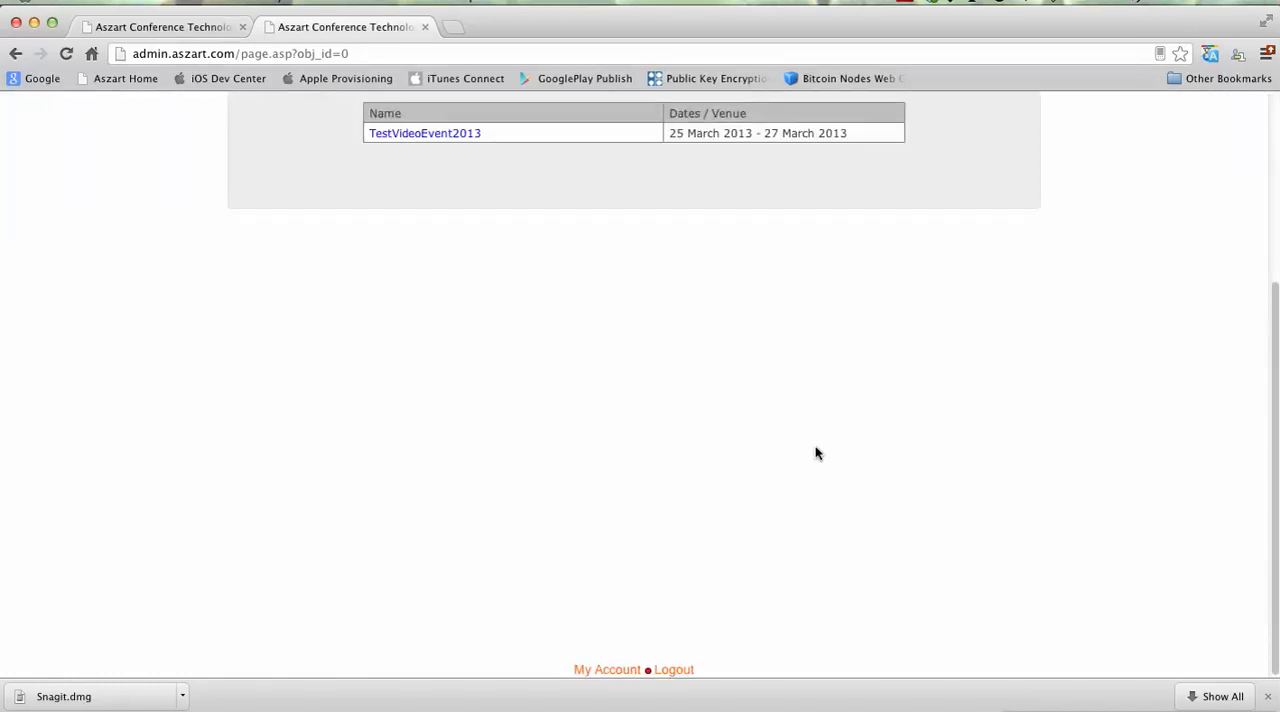
scroll(817, 451, "up", 5)
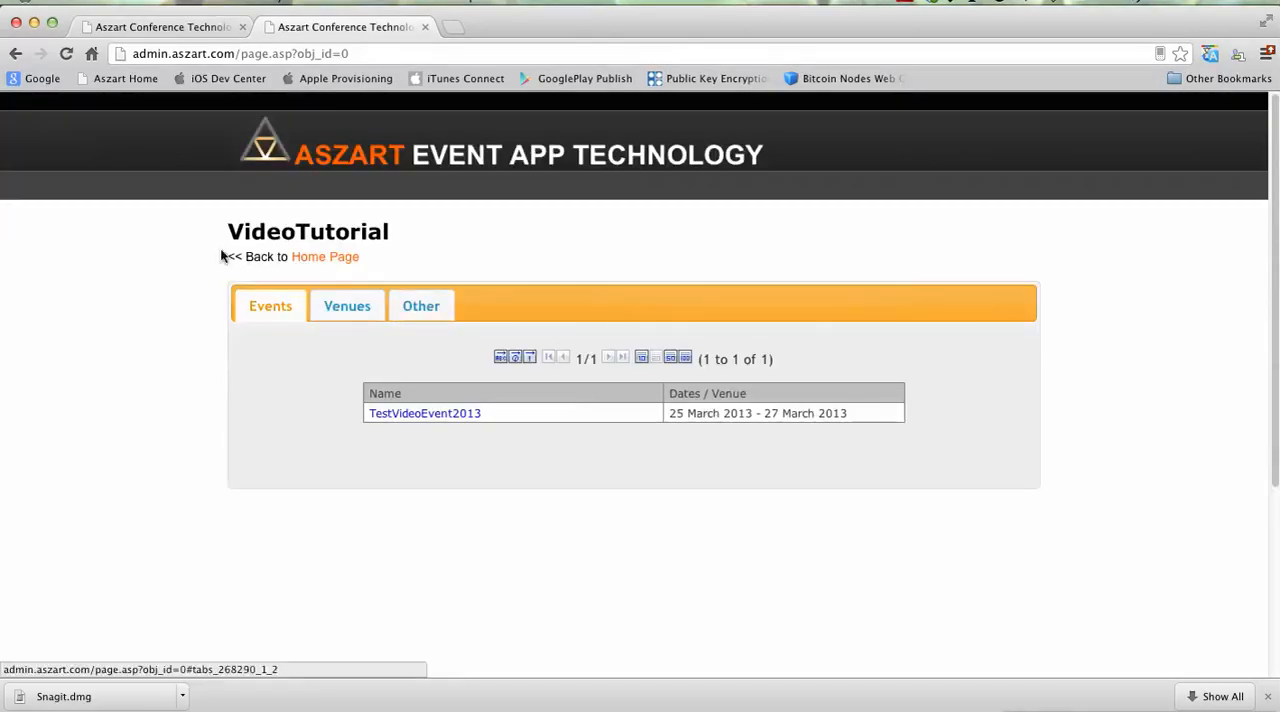
left_click_drag(244, 236, 409, 240)
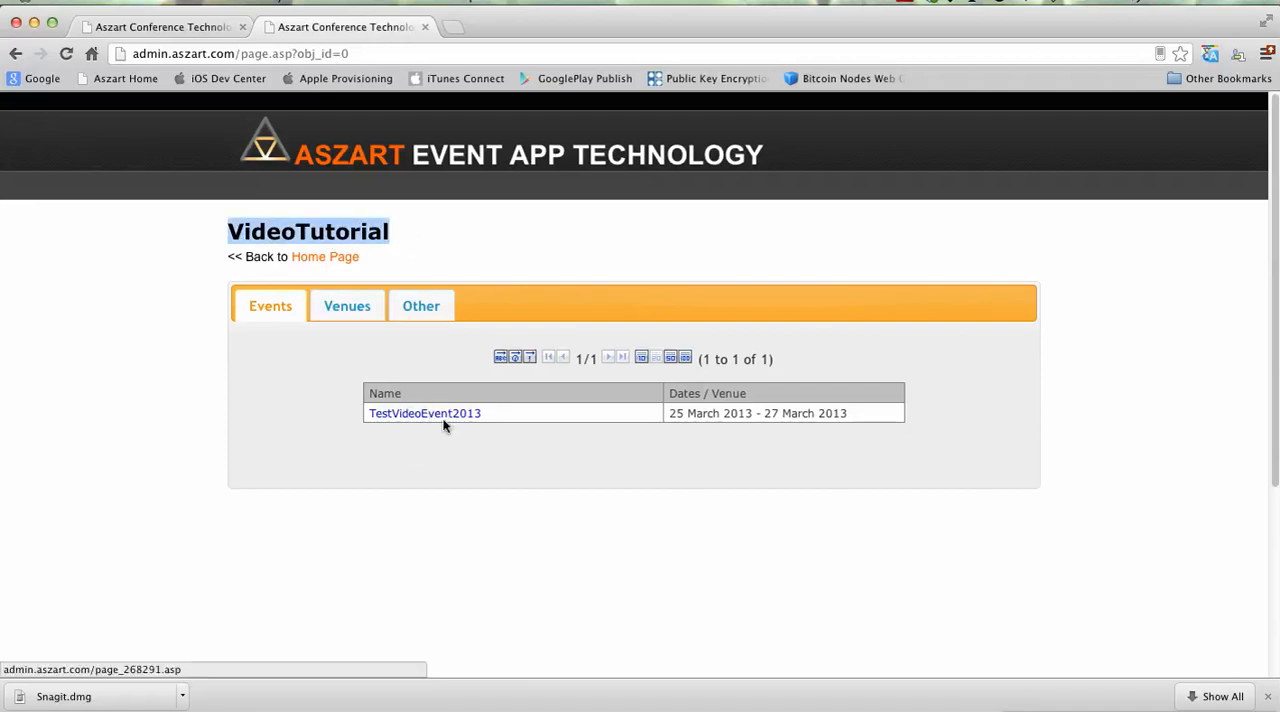
scroll(491, 432, "down", 3)
scroll(490, 430, "down", 3)
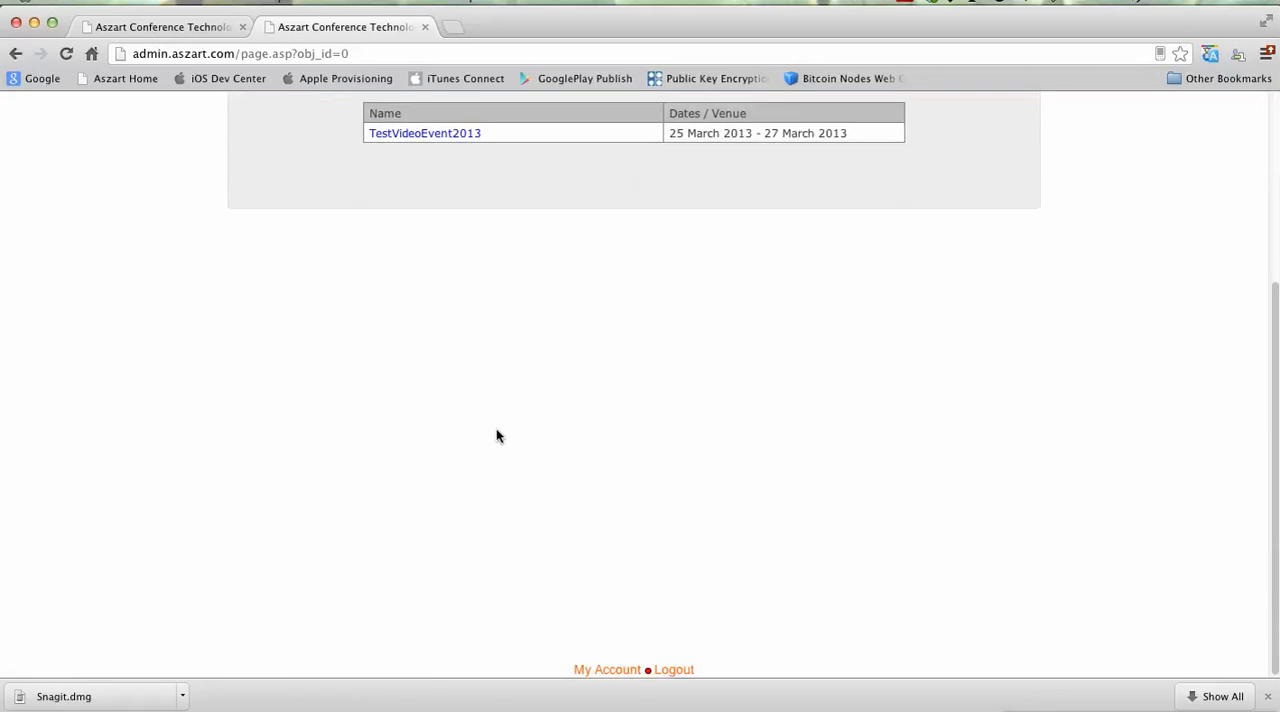
scroll(567, 599, "up", 6)
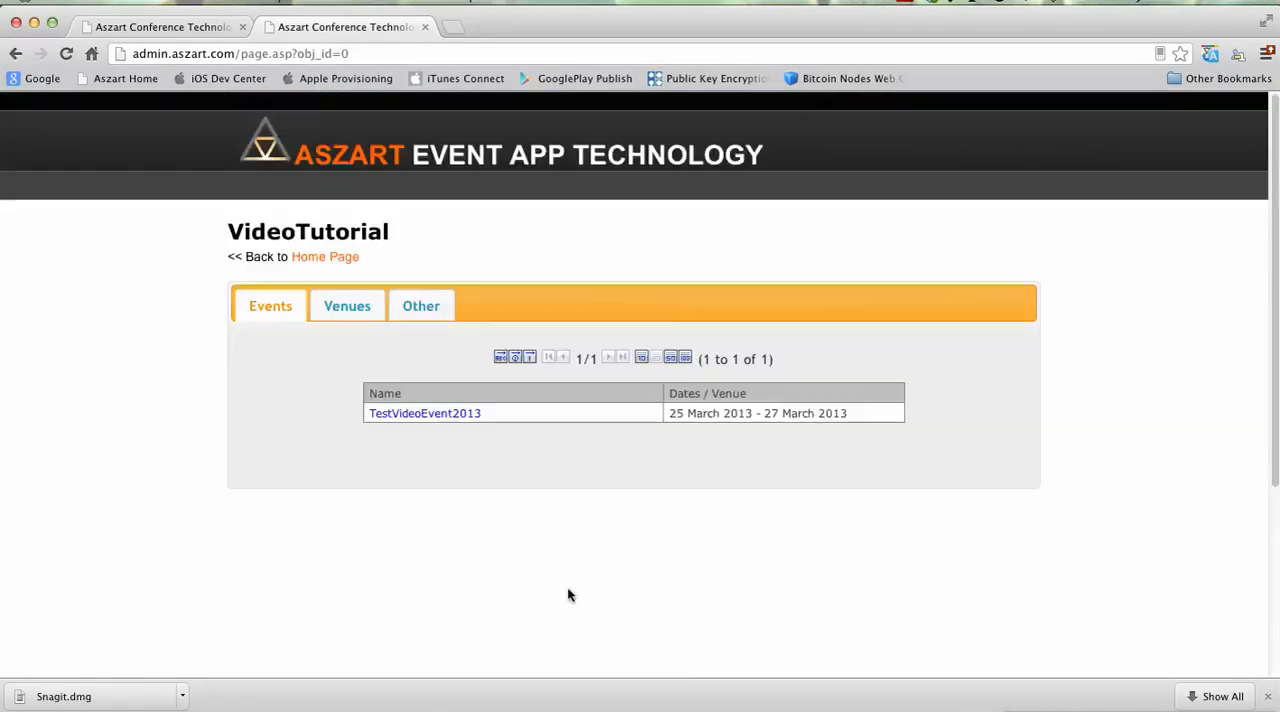
left_click(338, 258)
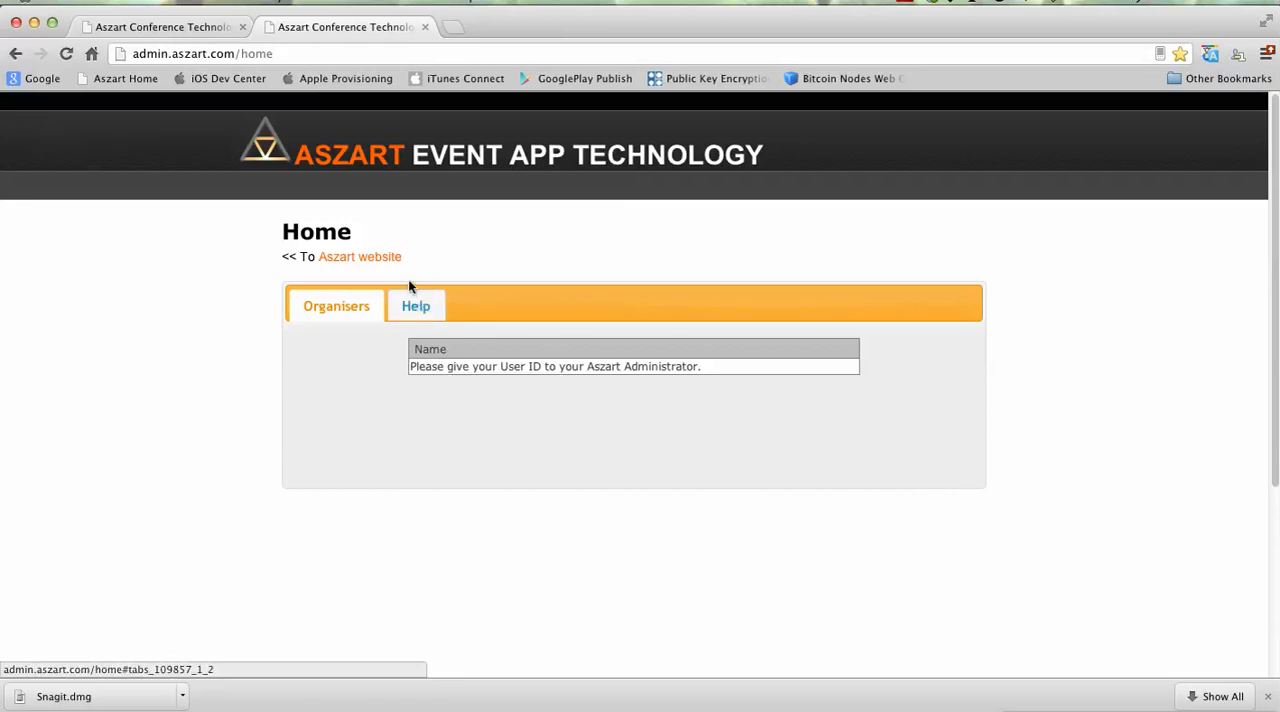
left_click_drag(499, 371, 616, 366)
left_click(666, 372)
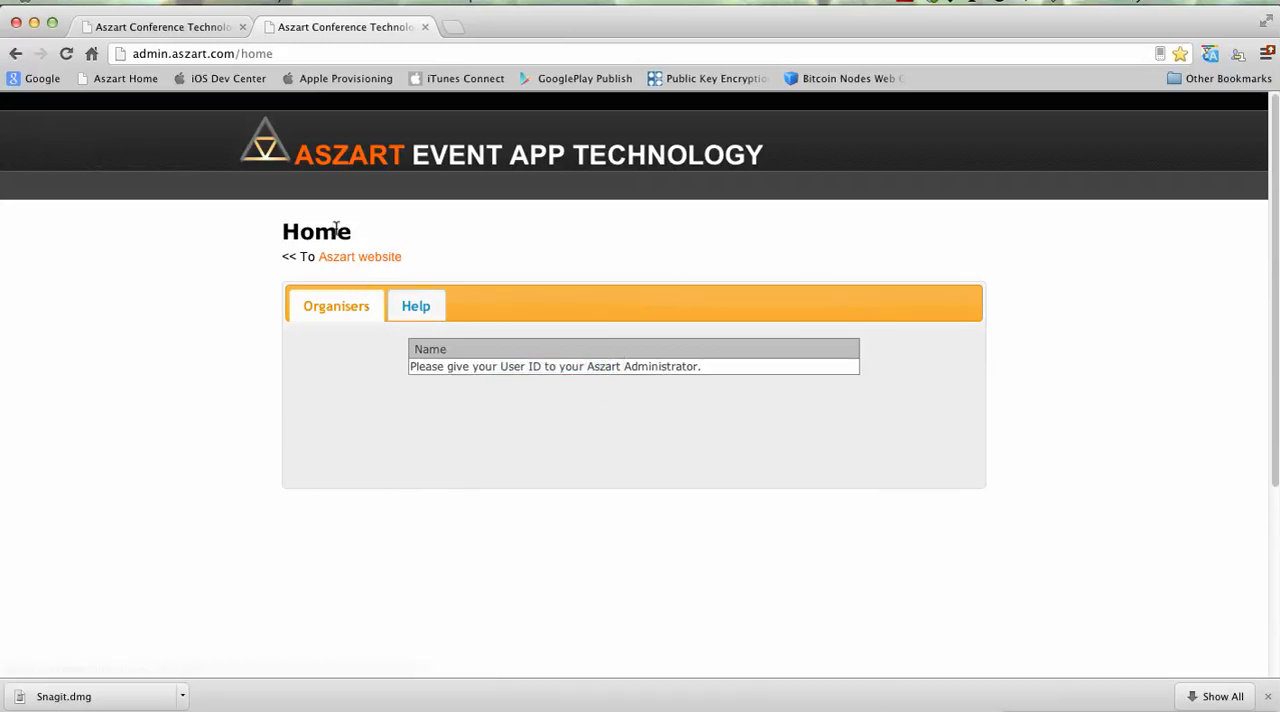
Step: Log out of the new user's account and log back in with the prefilled administrator credentials
scroll(706, 466, "down", 5)
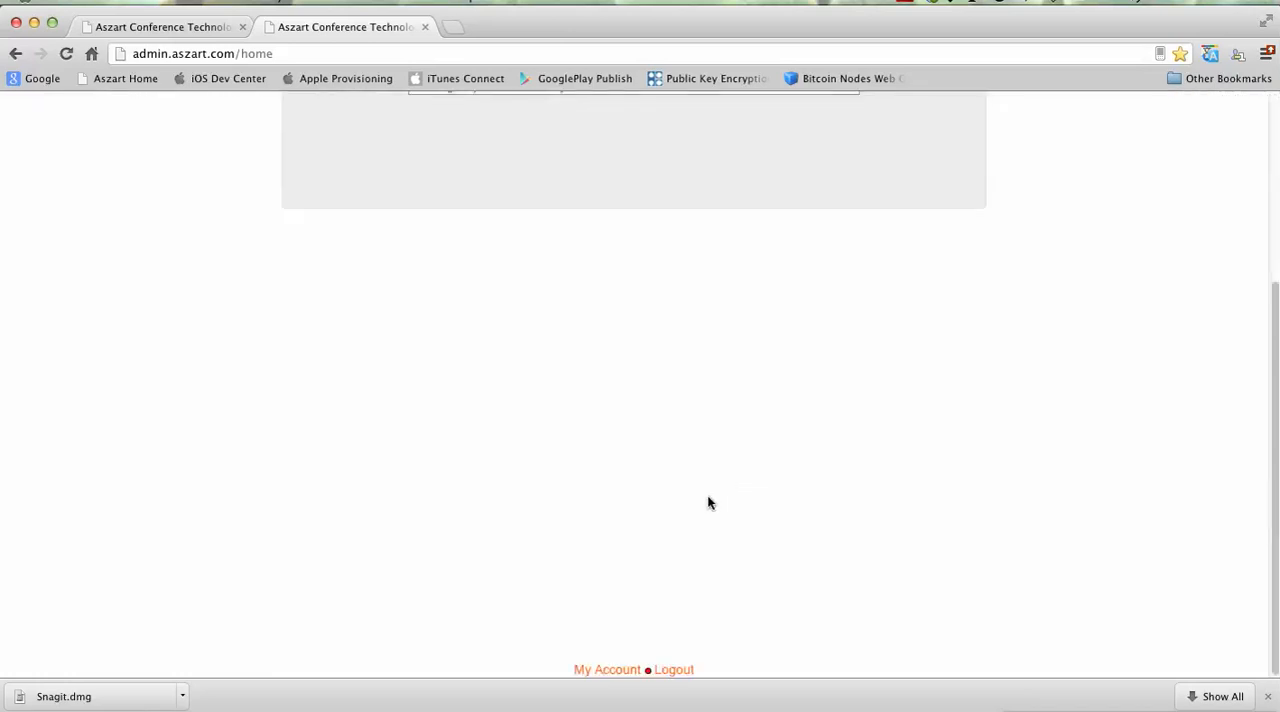
left_click(672, 669)
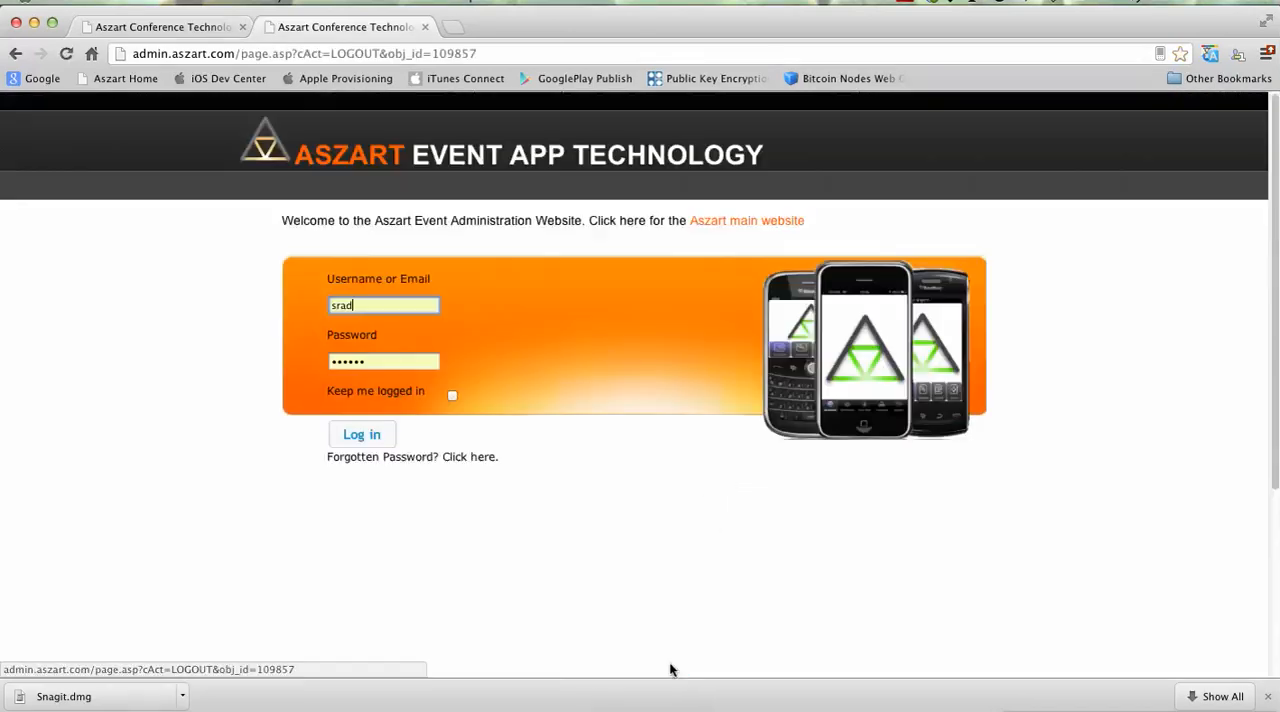
left_click(356, 436)
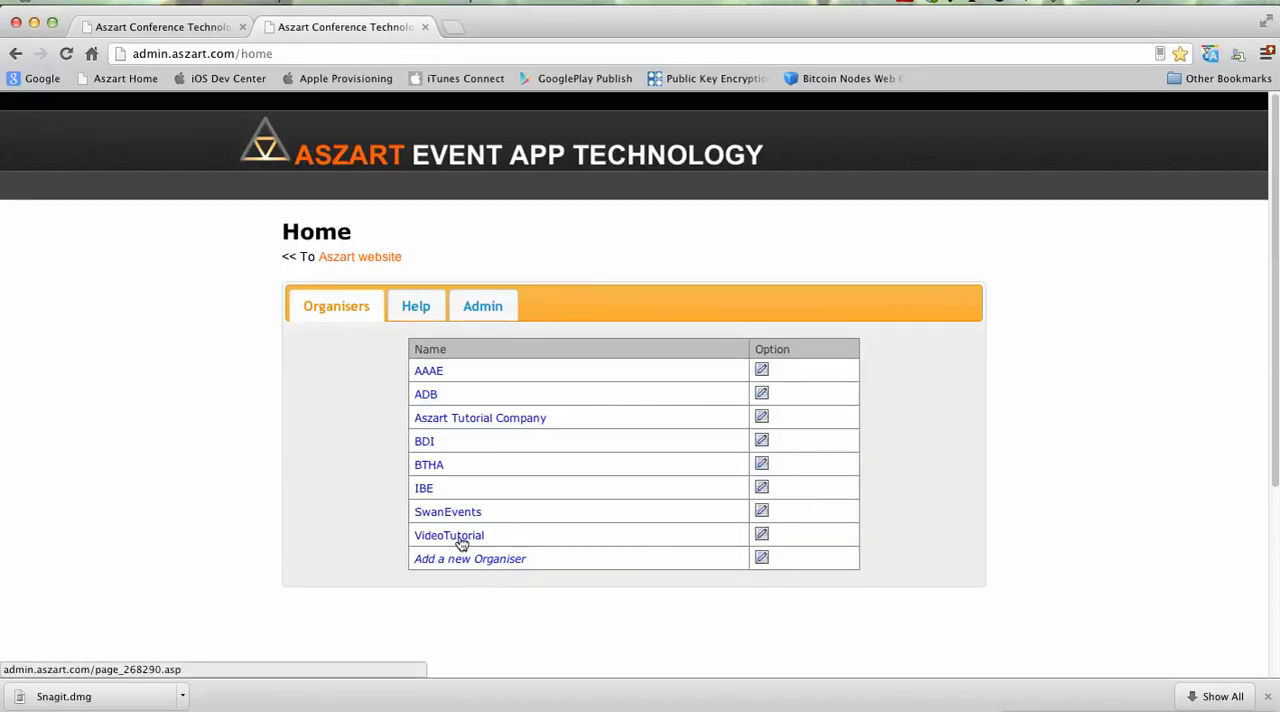
Step: Add the newly registered user as a valid user of the VideoTutorial organiser by entering their user ID
left_click(461, 538)
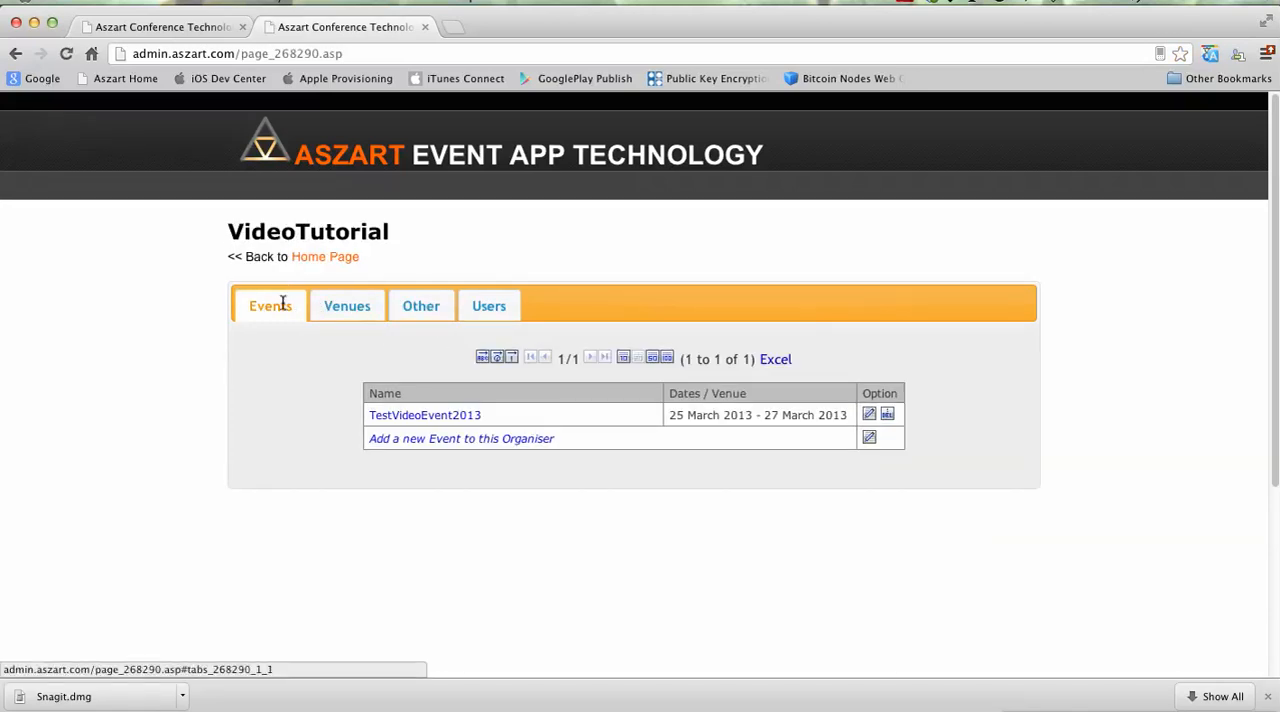
left_click(486, 308)
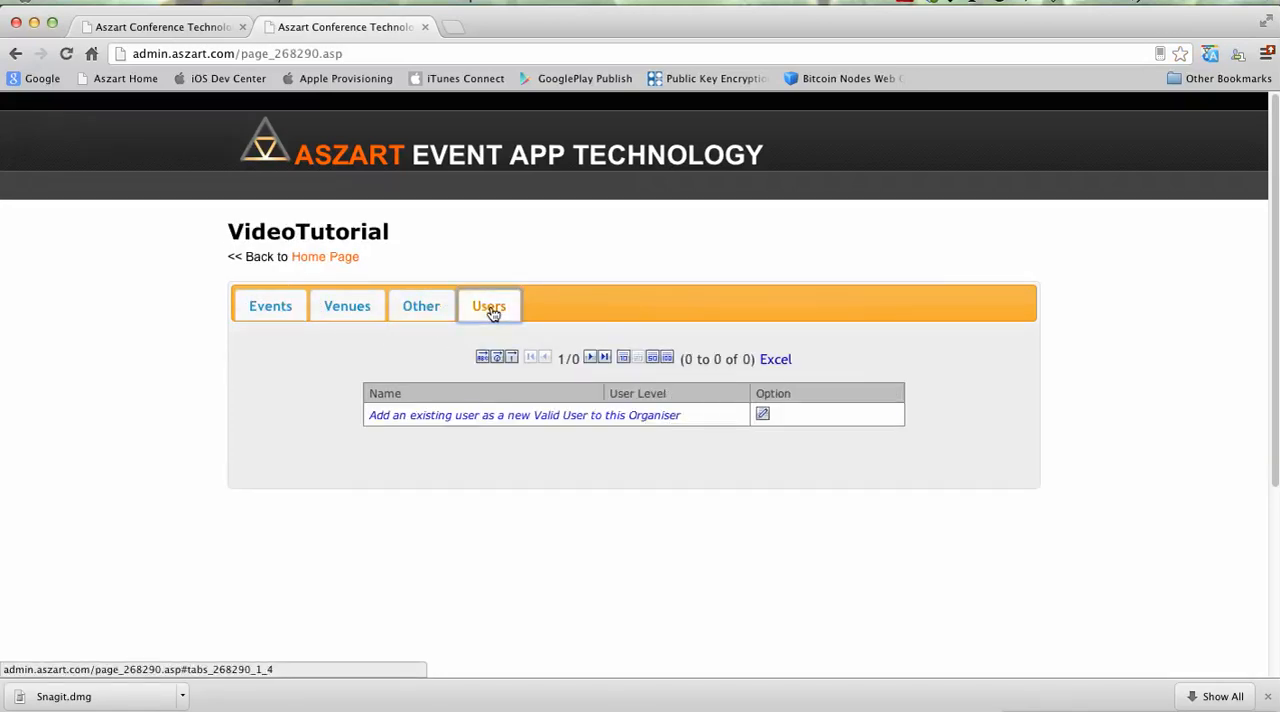
left_click(529, 416)
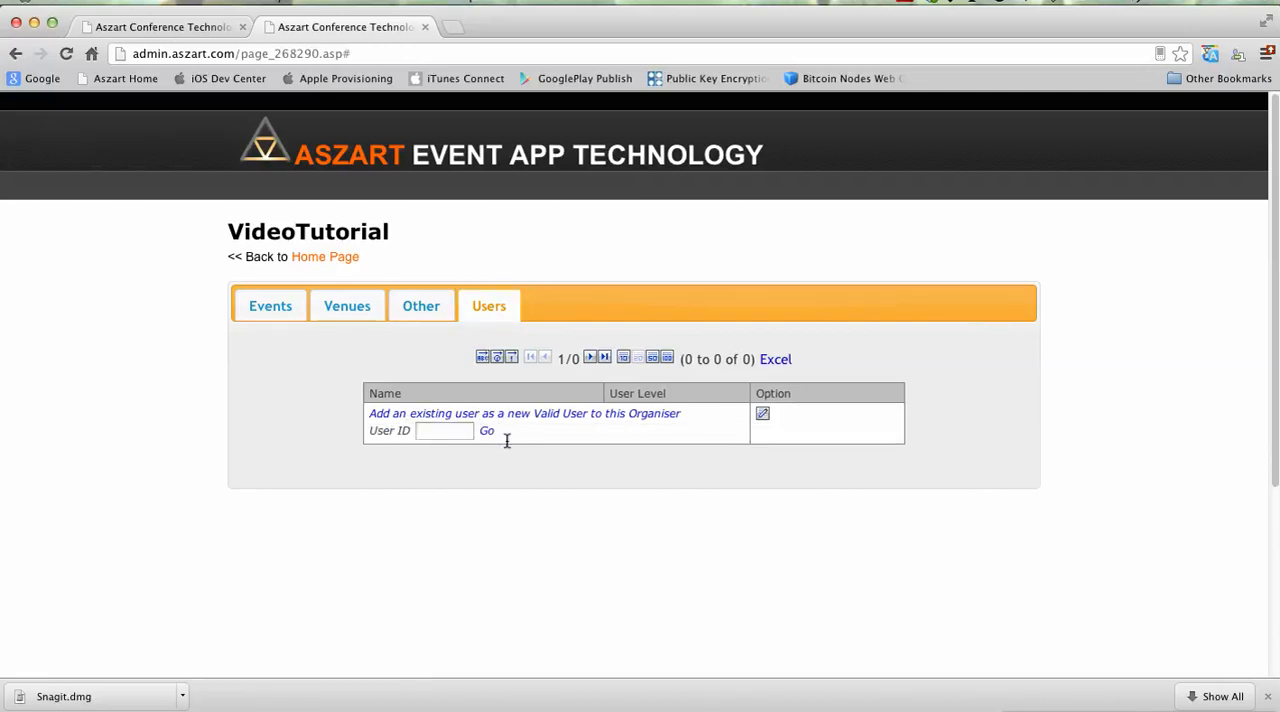
left_click(442, 431)
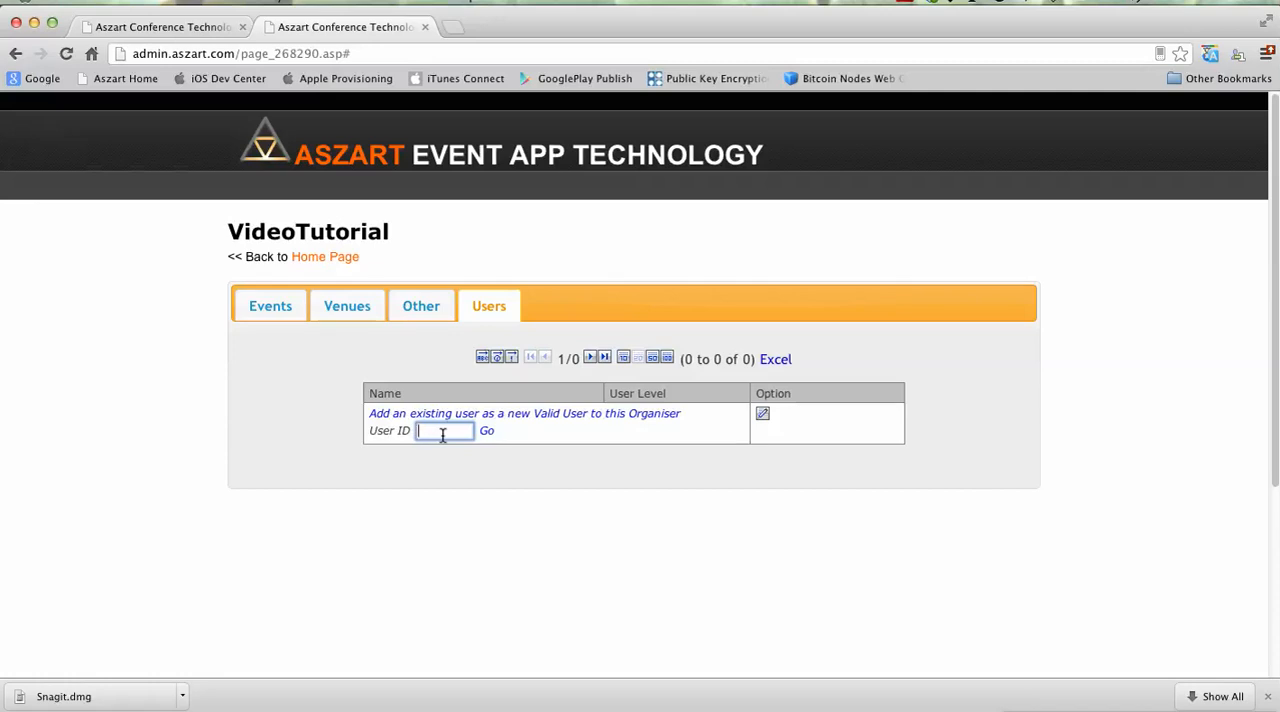
type("11241")
left_click(489, 433)
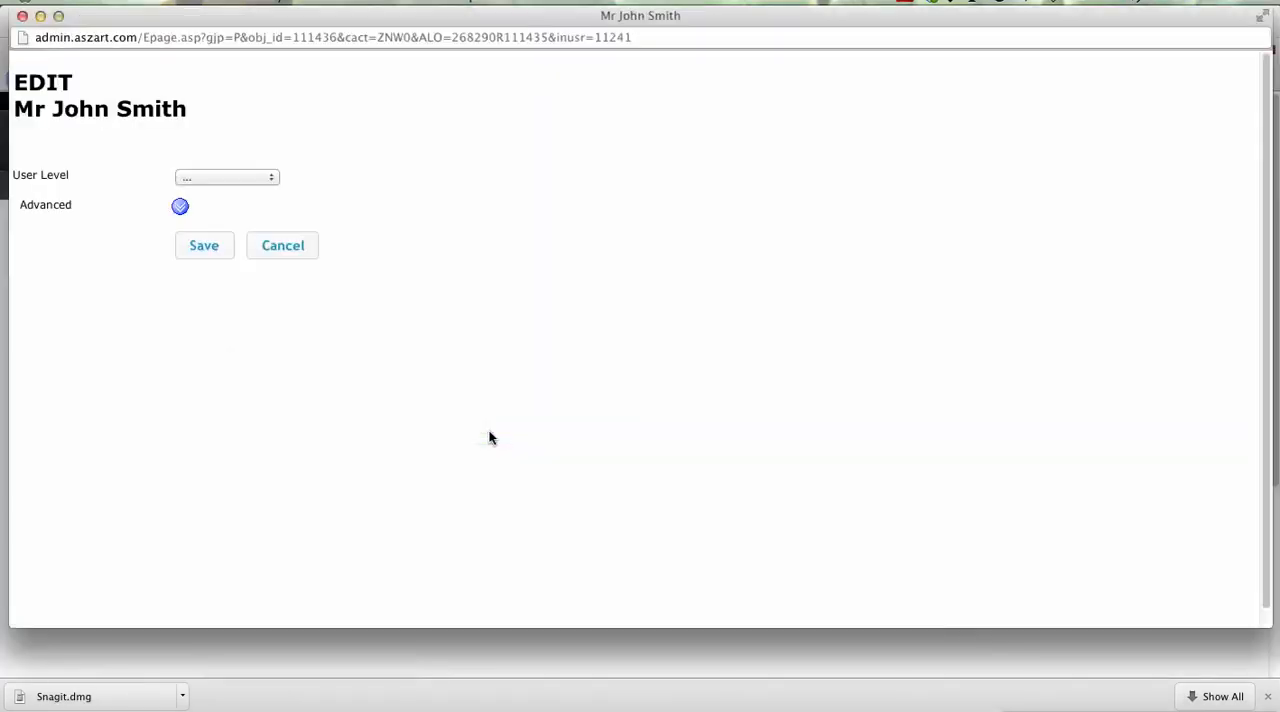
Step: Set the added user's level to Event Organiser and save the user
left_click(222, 177)
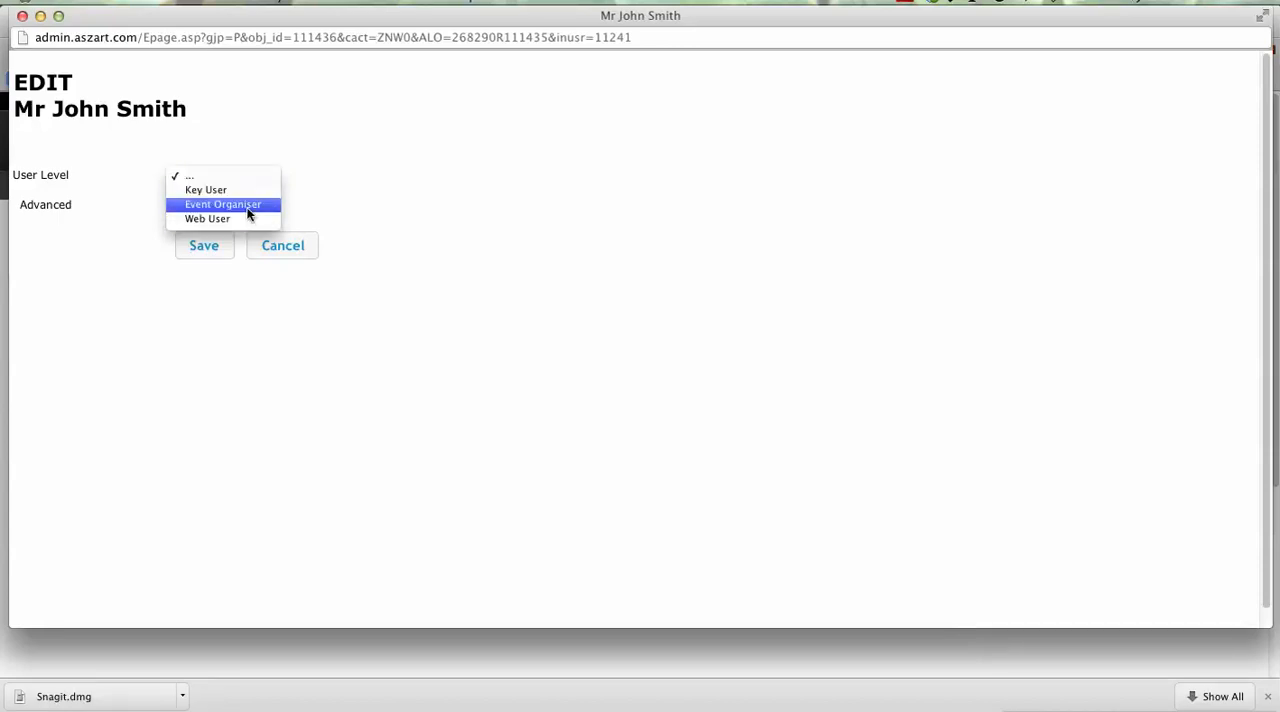
left_click(236, 205)
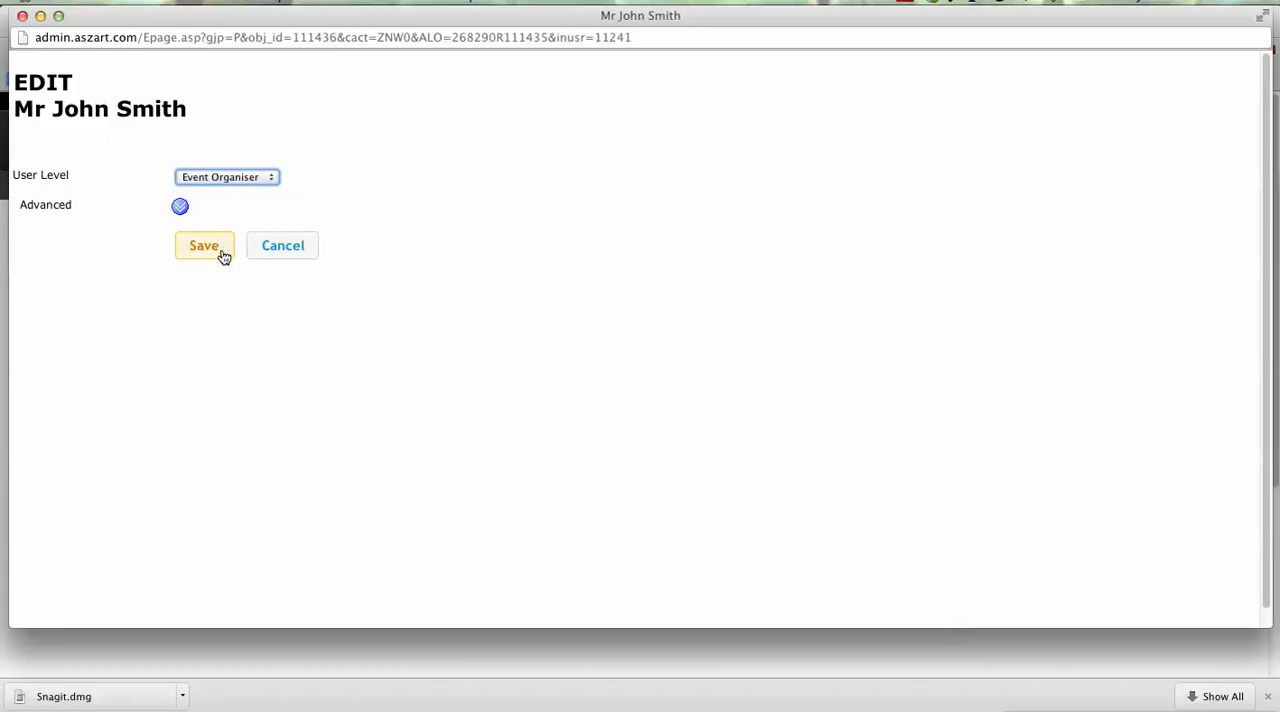
left_click(204, 246)
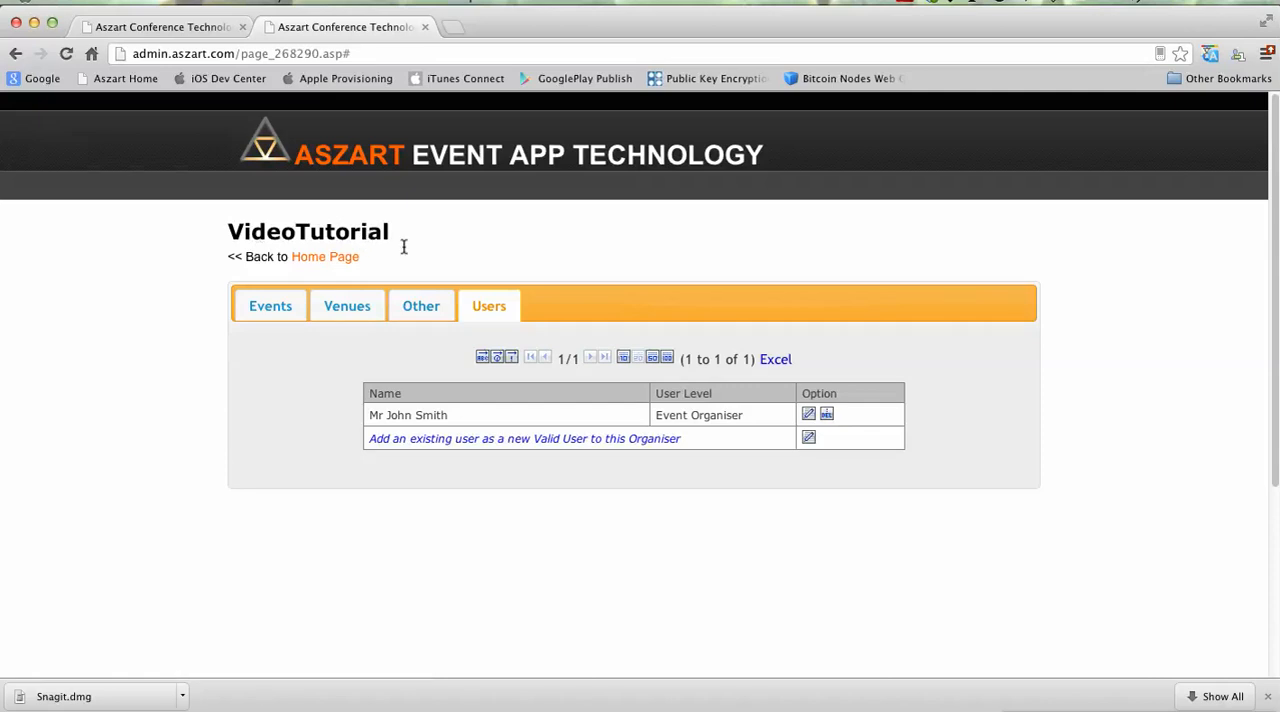
Step: Log out of the administrator account and log in as testvideo with the account password
scroll(773, 591, "down", 5)
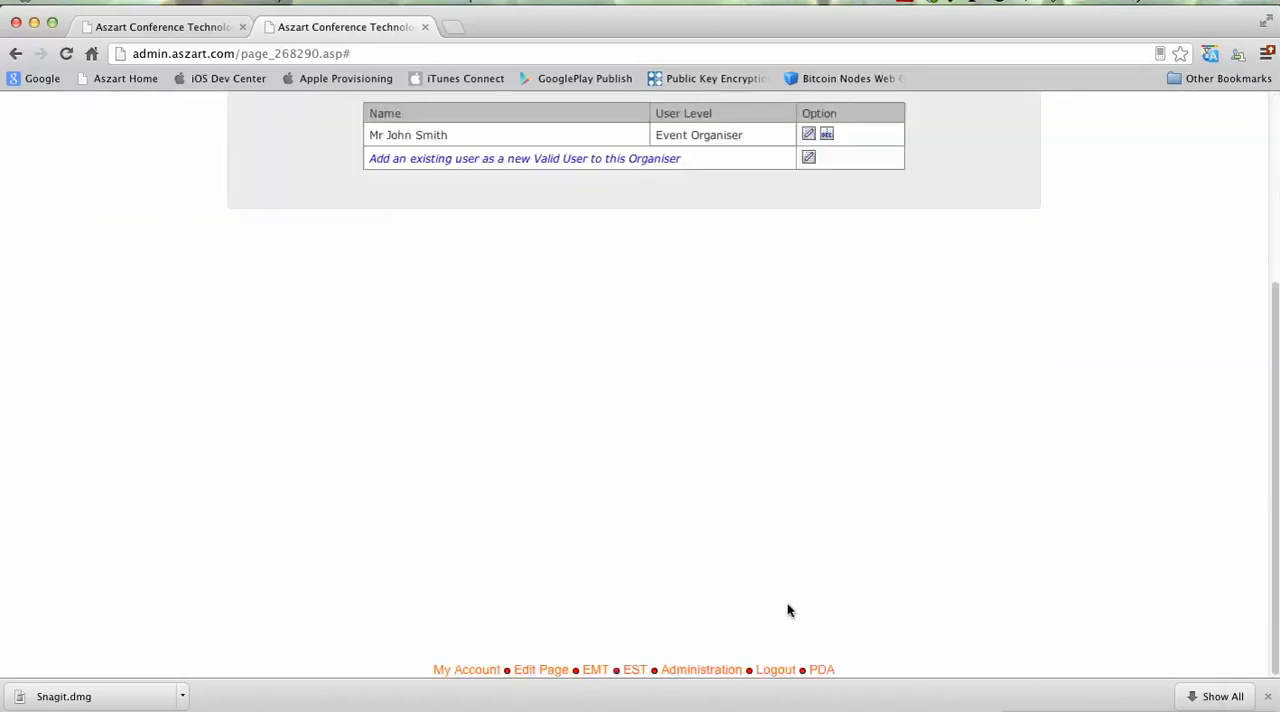
left_click(773, 669)
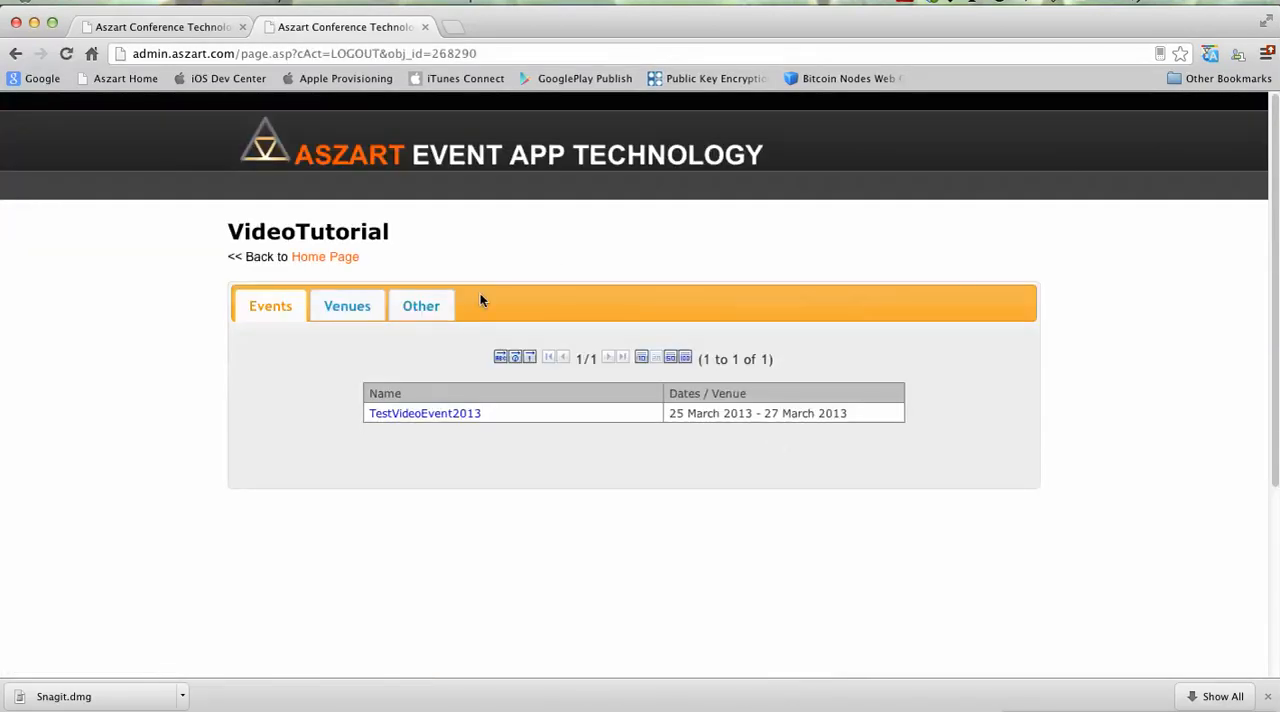
scroll(441, 323, "down", 5)
left_click(633, 669)
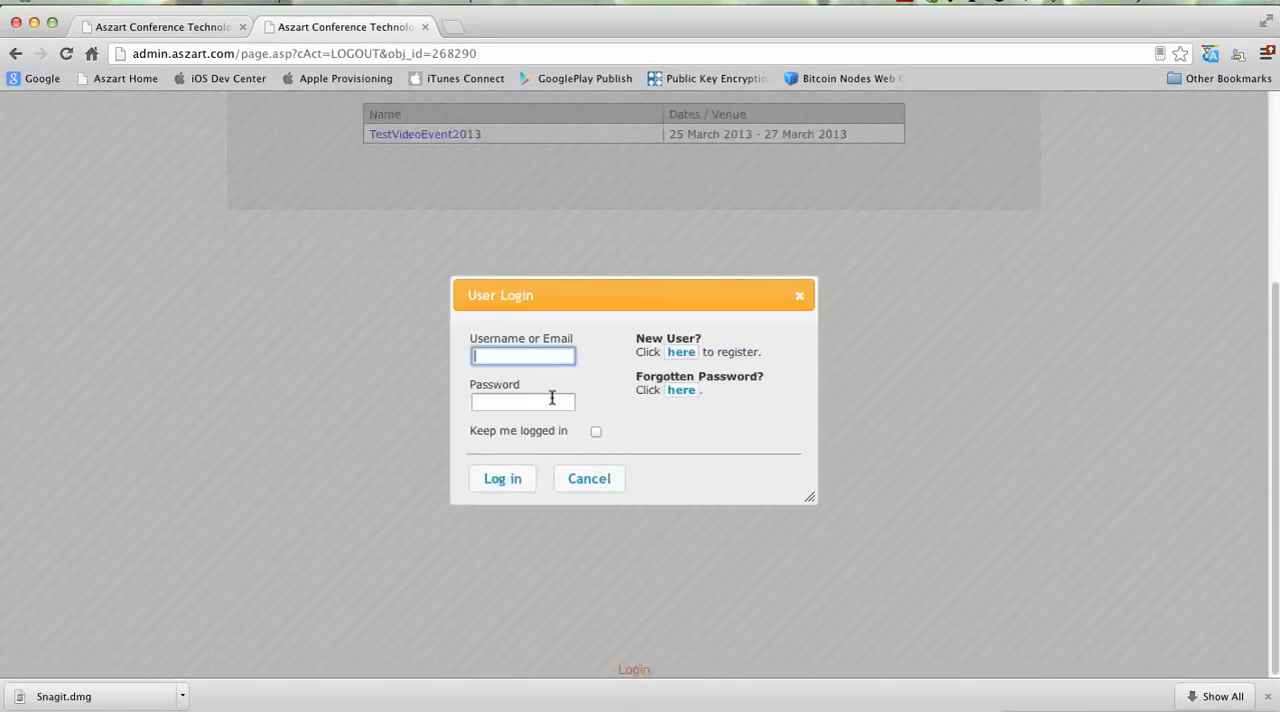
type("testvideo")
key("Tab")
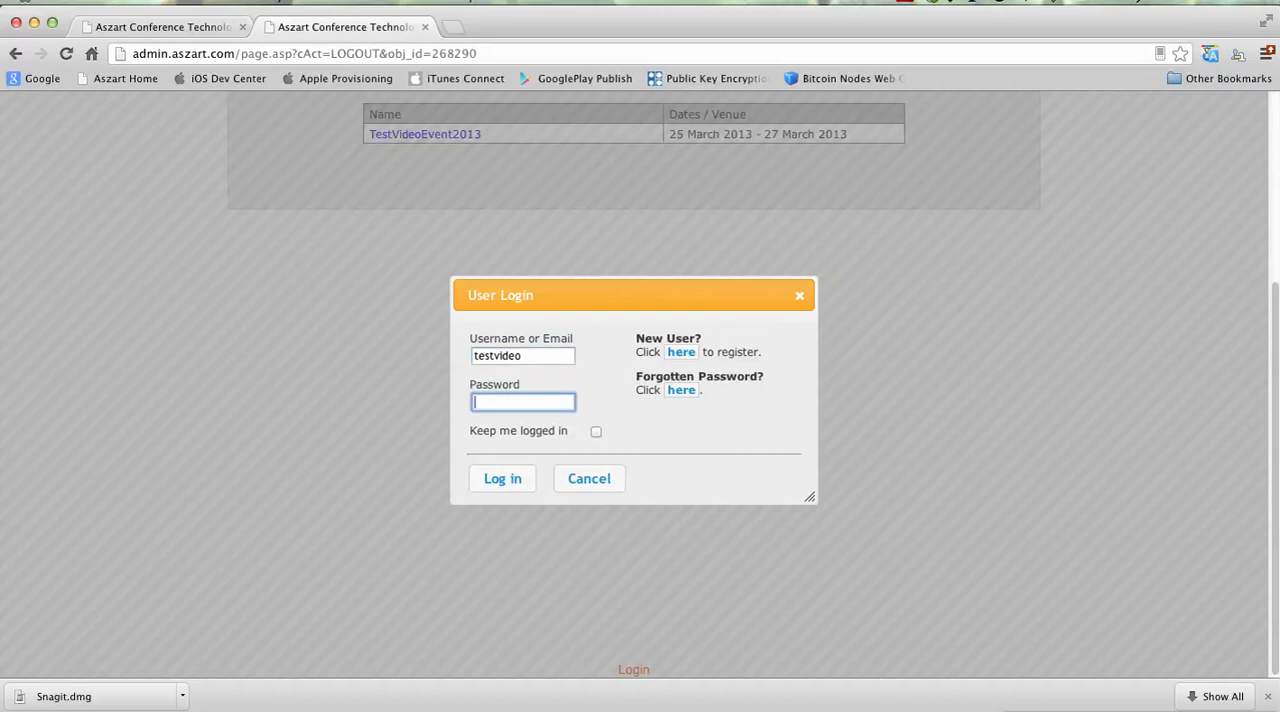
type("••••")
key("Return")
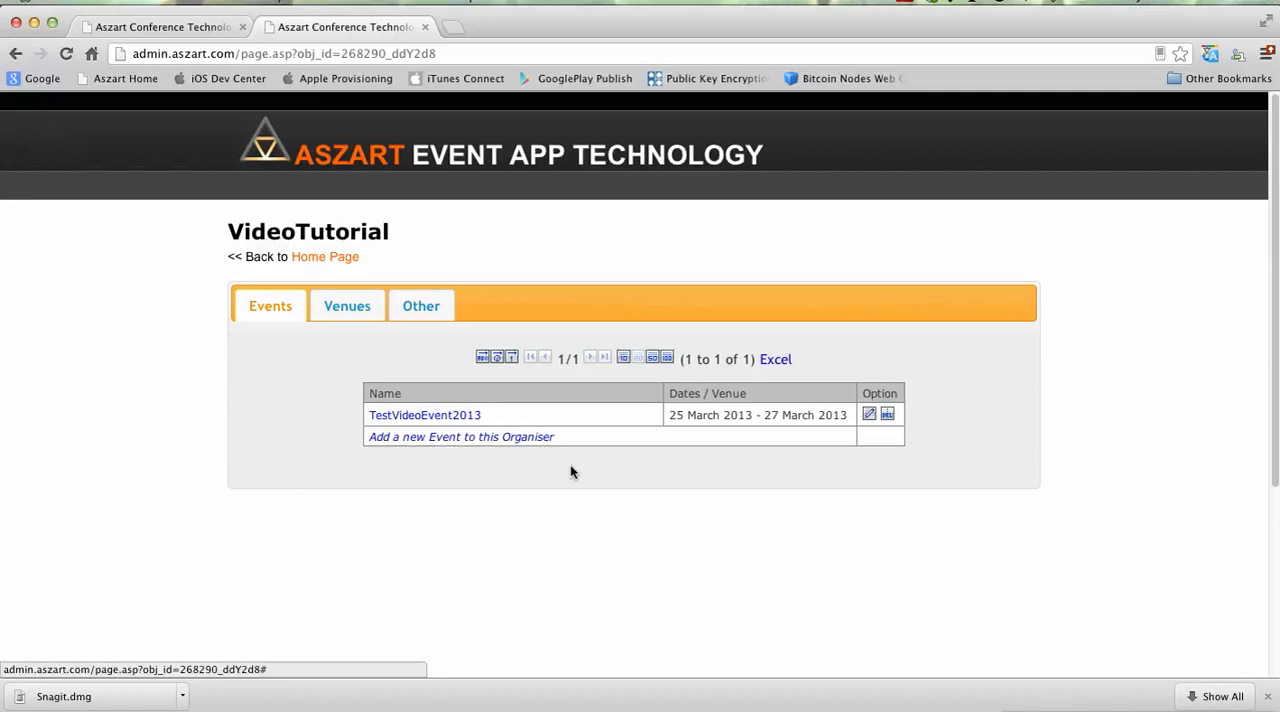
Step: Review the organiser's venues, other details and events as the Event Organiser user
left_click(357, 308)
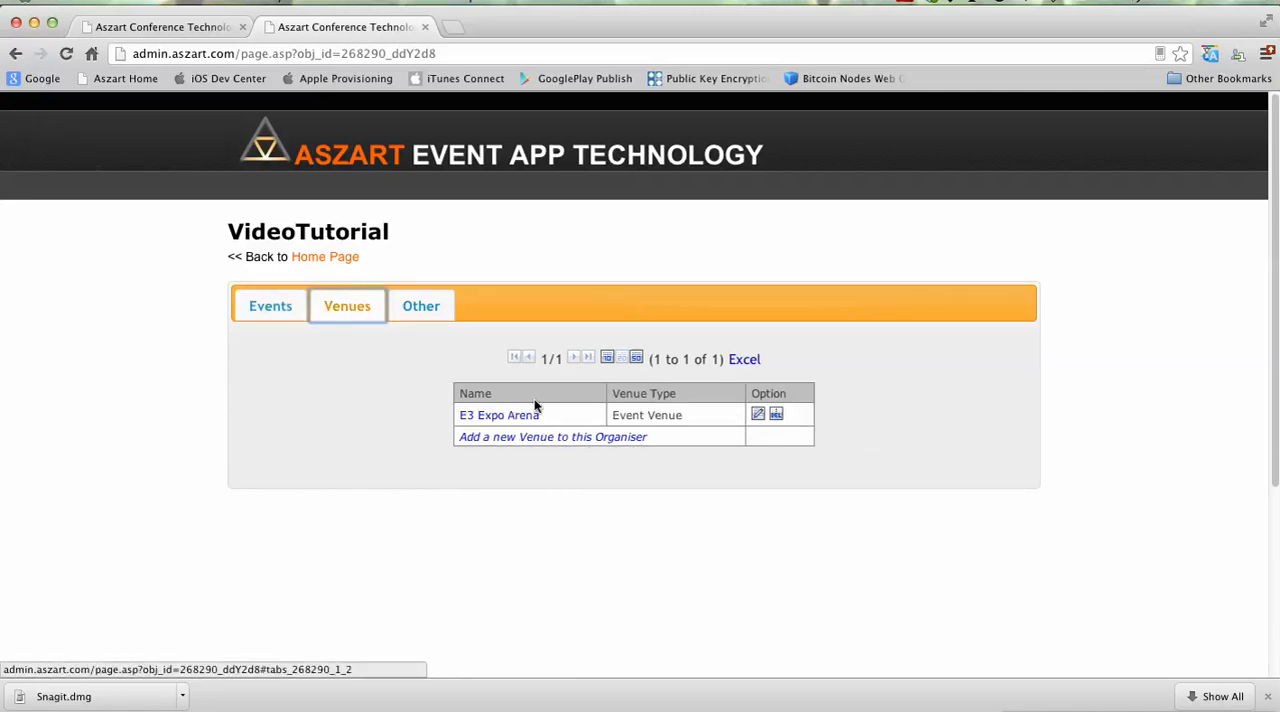
left_click(421, 312)
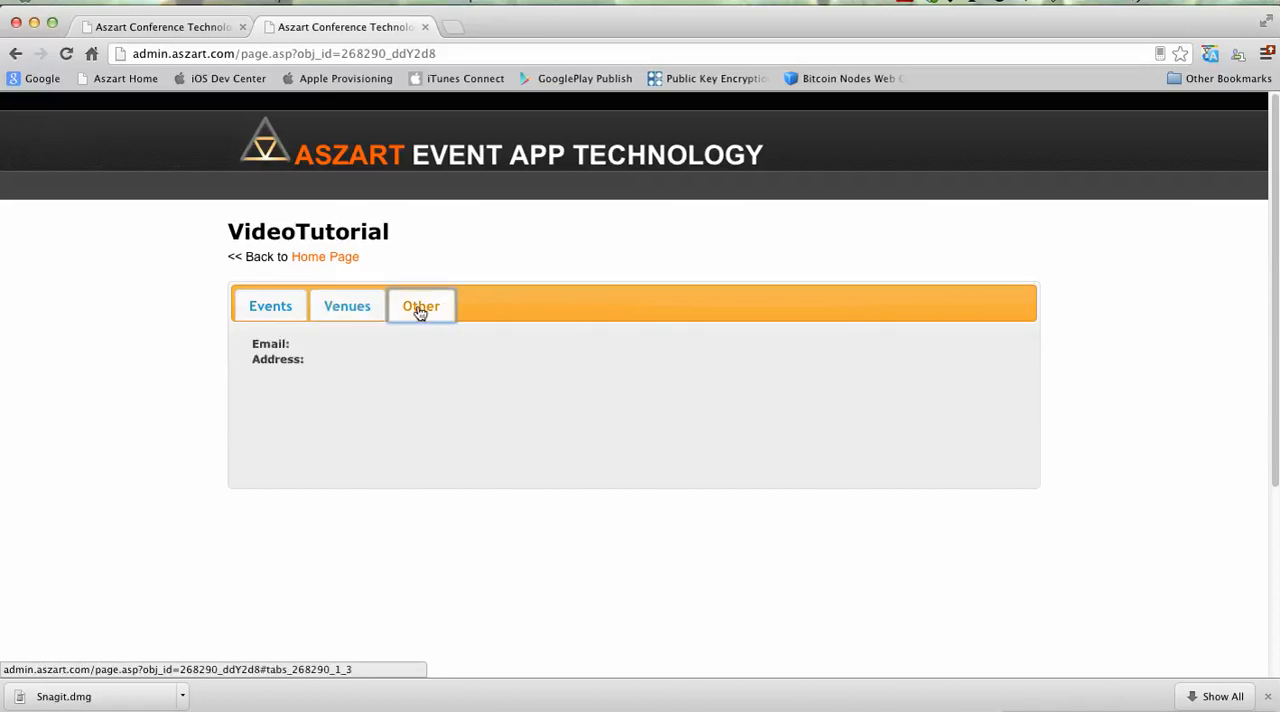
left_click(280, 306)
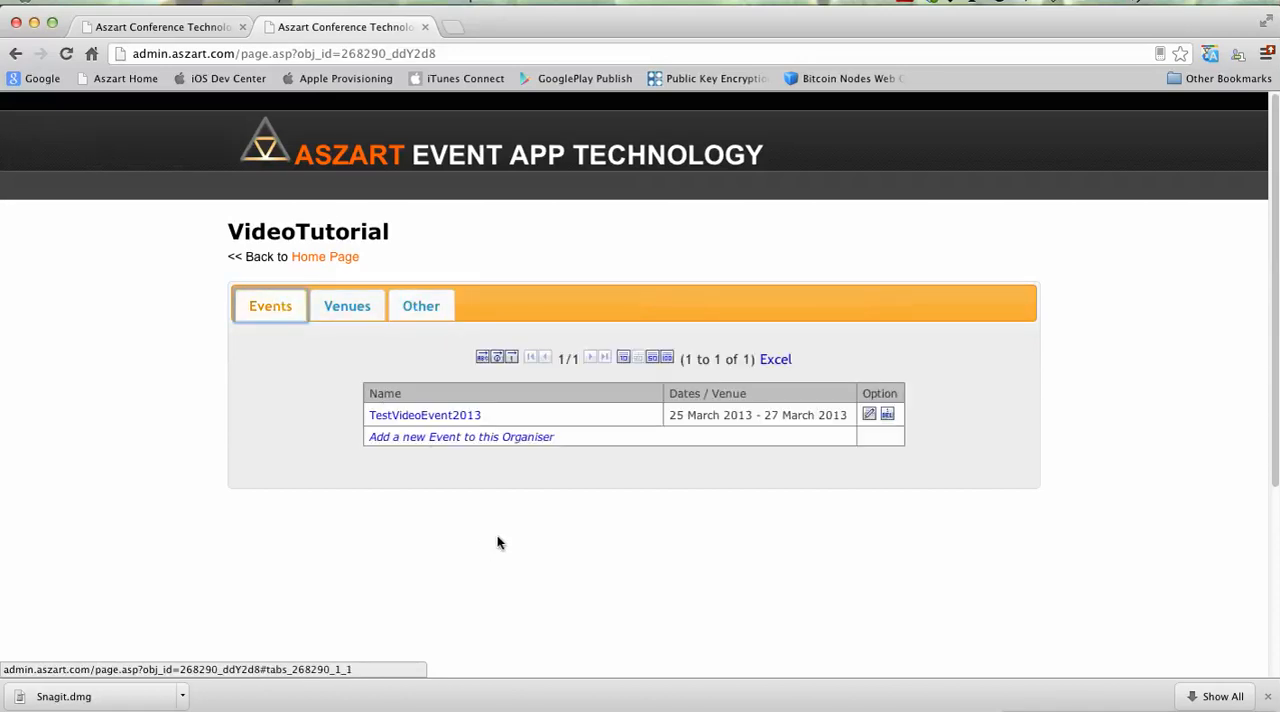